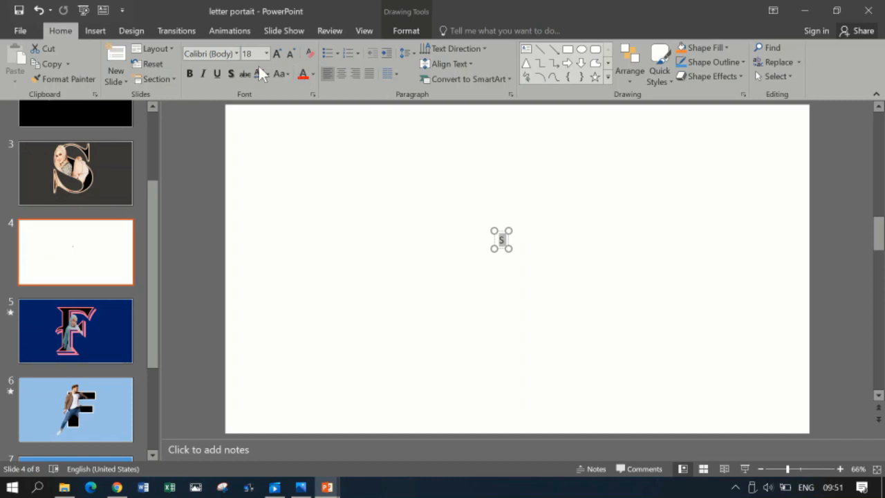
Step: Set the letter S on slide 4 in the Elephant font at size 480
click(221, 52)
text(Elephant)
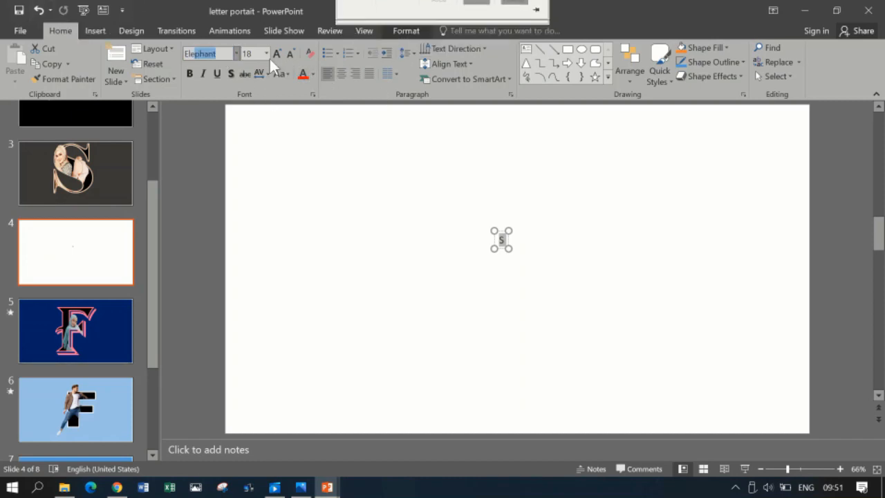
key(Return)
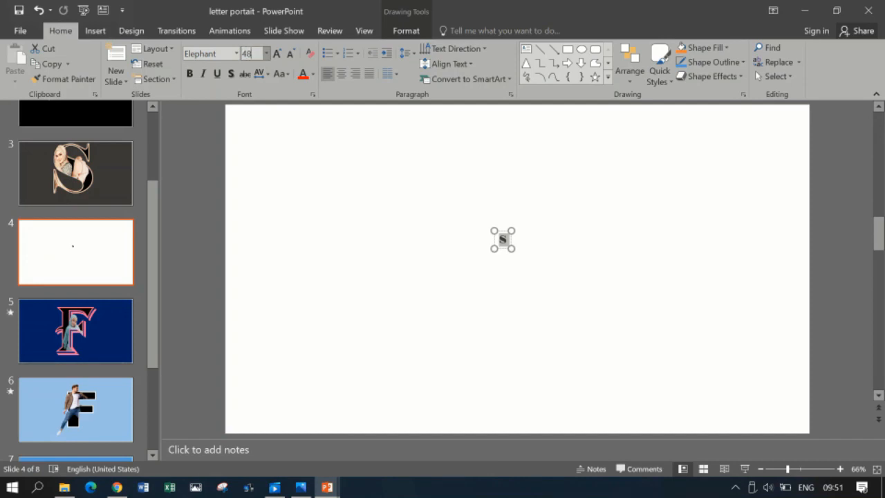
key(Return)
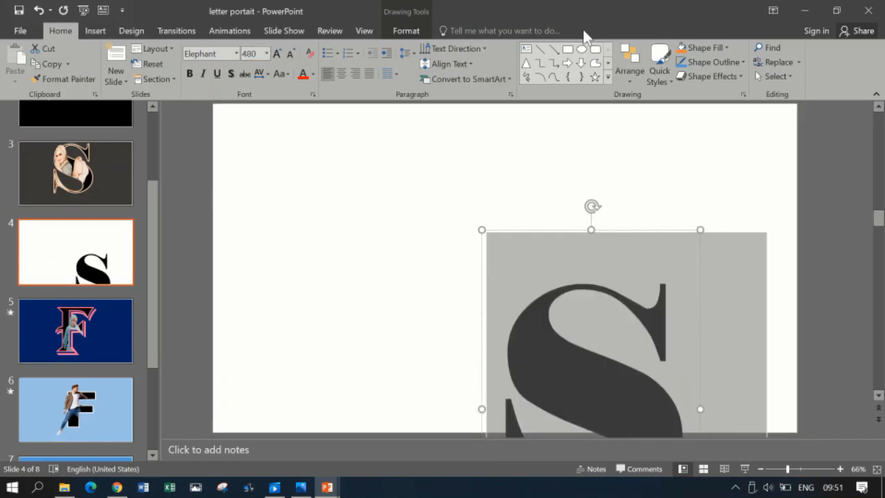
Step: Align the S text box to the middle and center of the slide
click(638, 79)
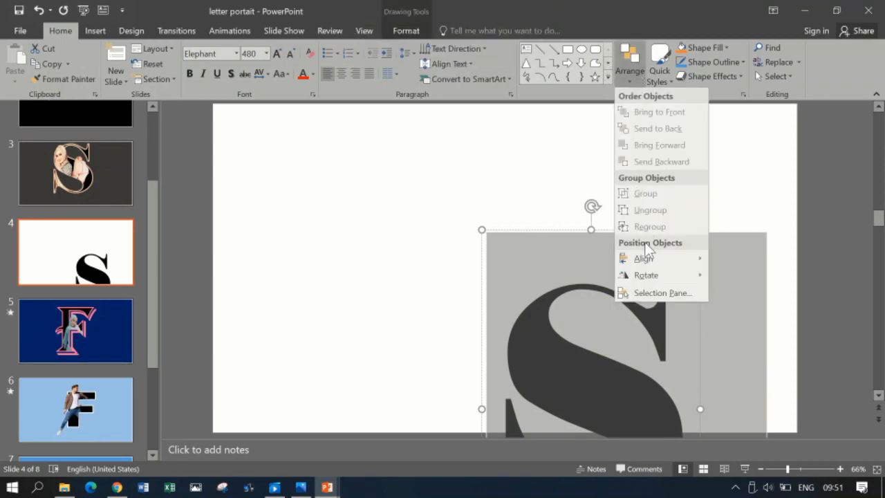
mouse_move(643, 257)
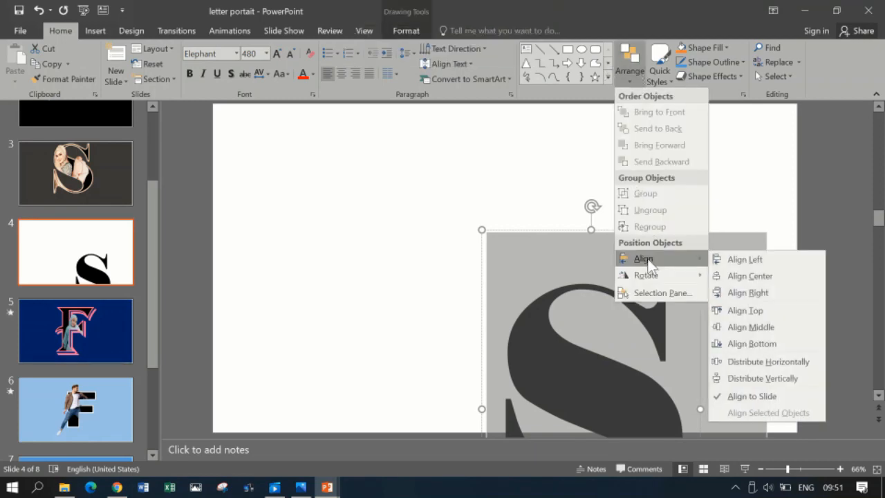
click(766, 328)
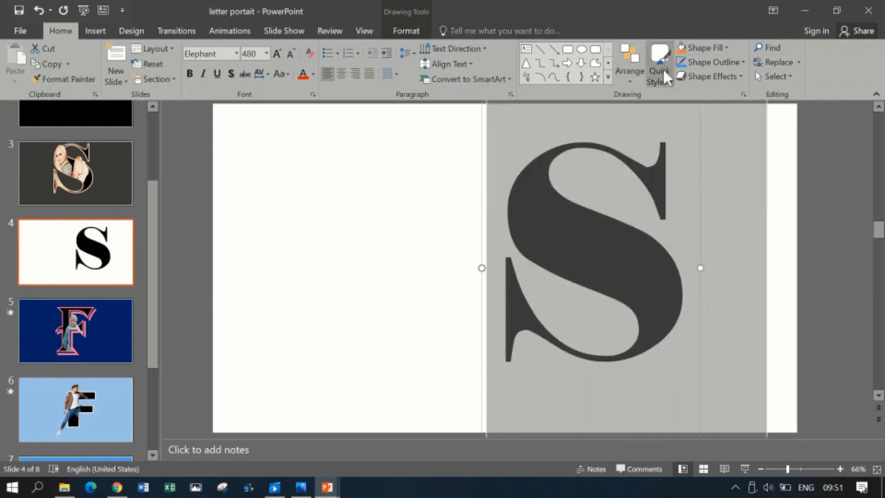
click(639, 70)
mouse_move(690, 257)
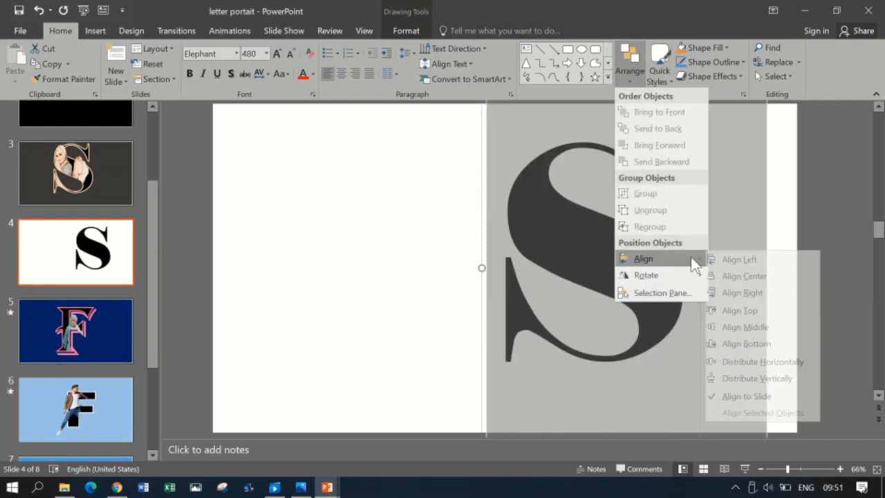
click(739, 275)
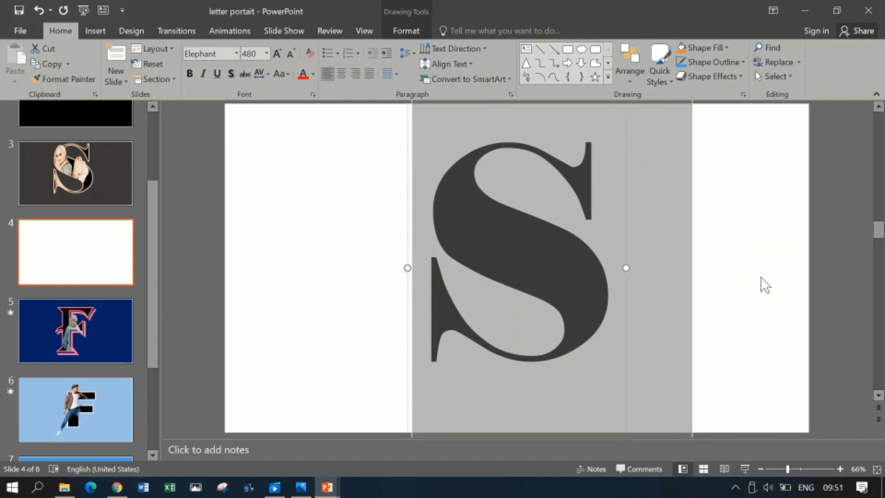
Step: Set the letter S's solid text fill to 80% transparency and close the formatting pane
click(760, 468)
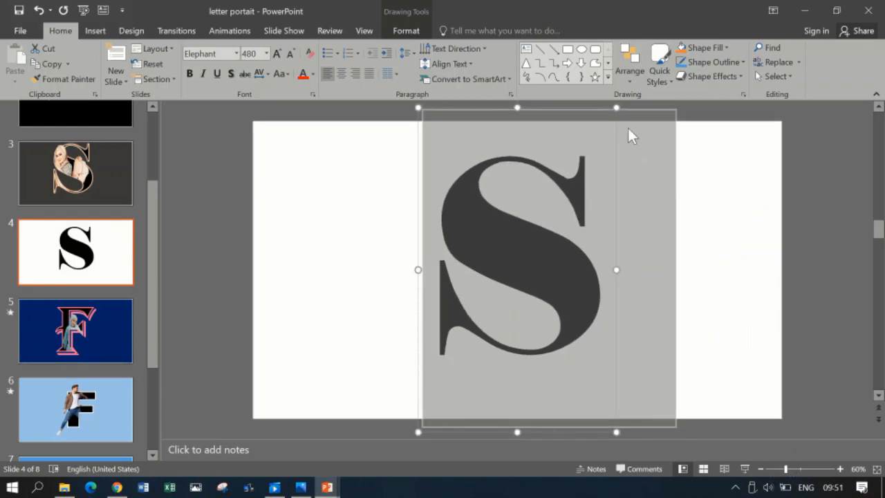
click(415, 32)
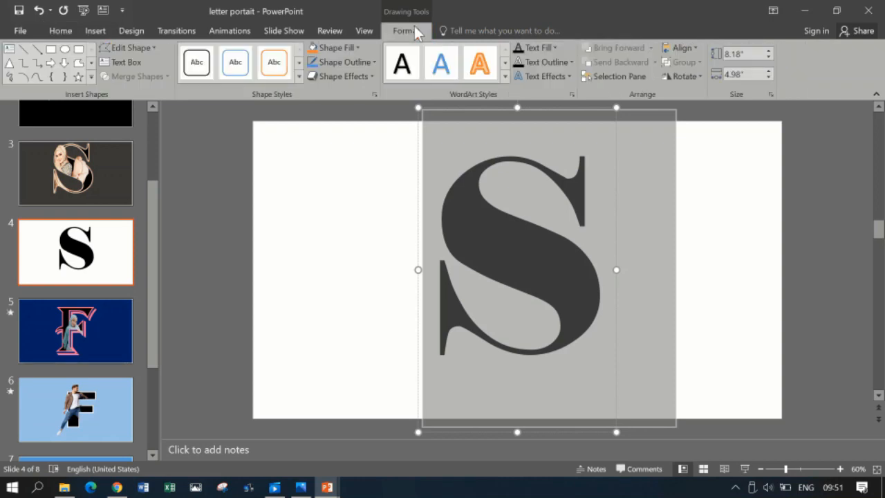
click(554, 47)
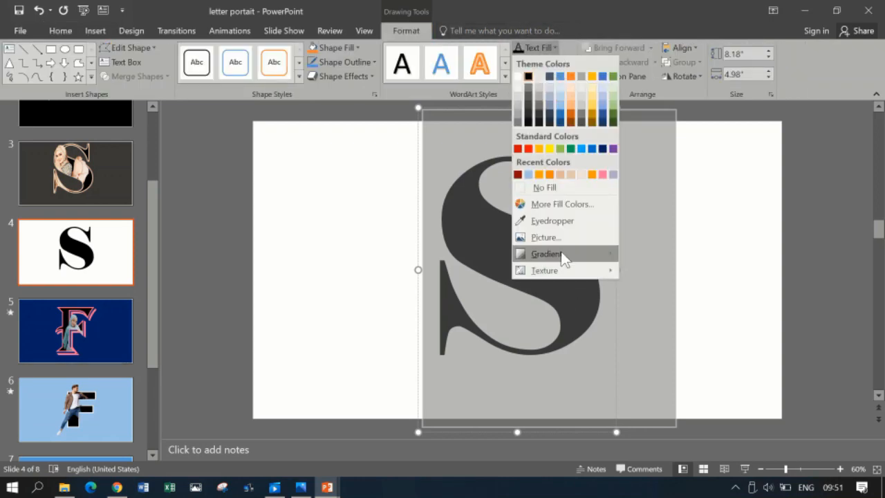
mouse_move(564, 257)
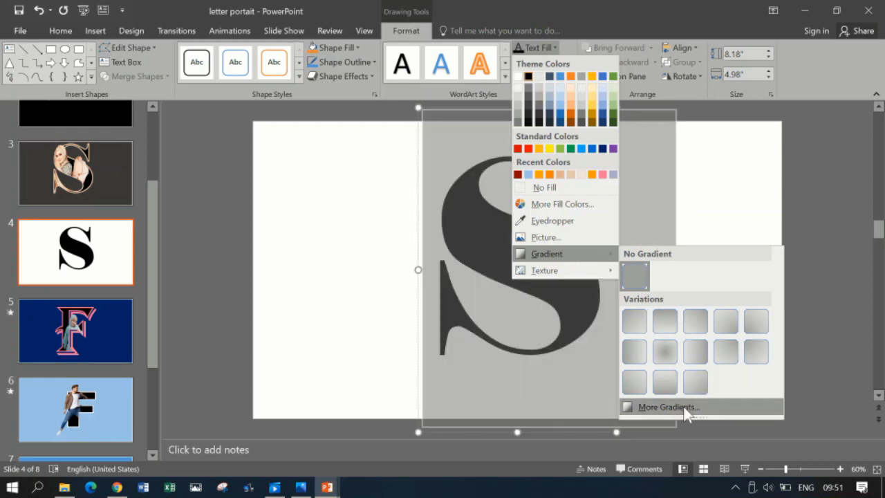
click(665, 407)
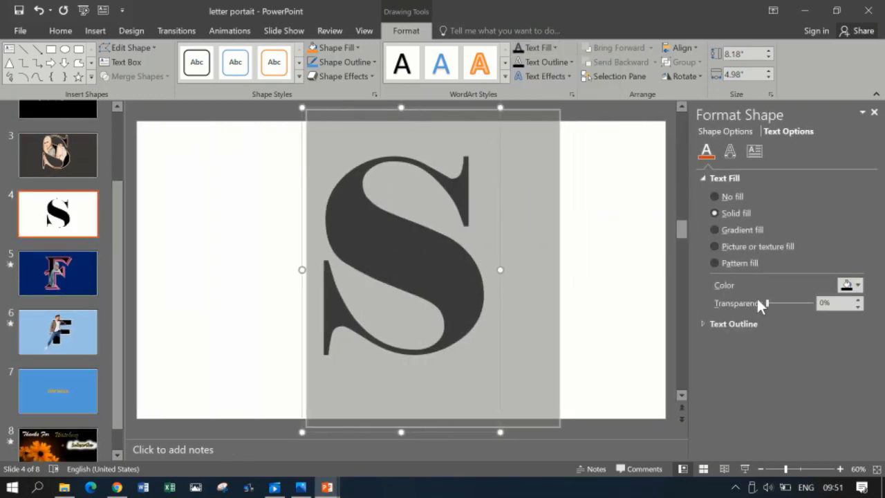
click(767, 302)
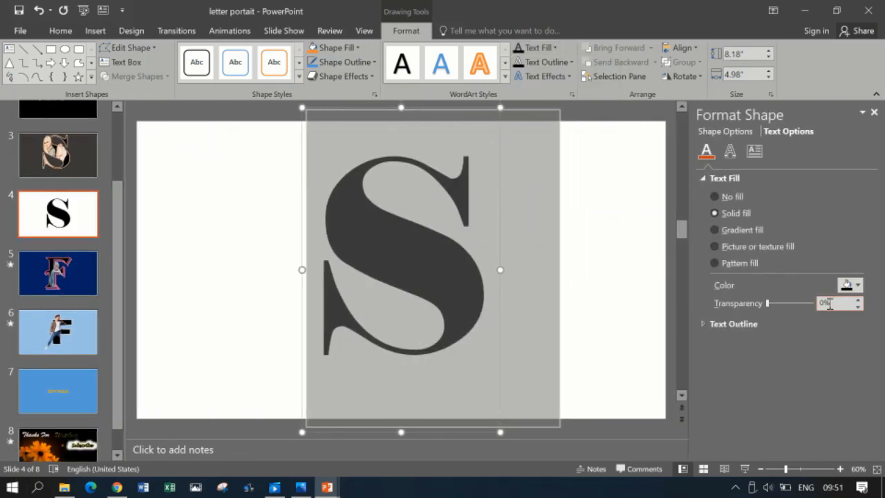
text(80)
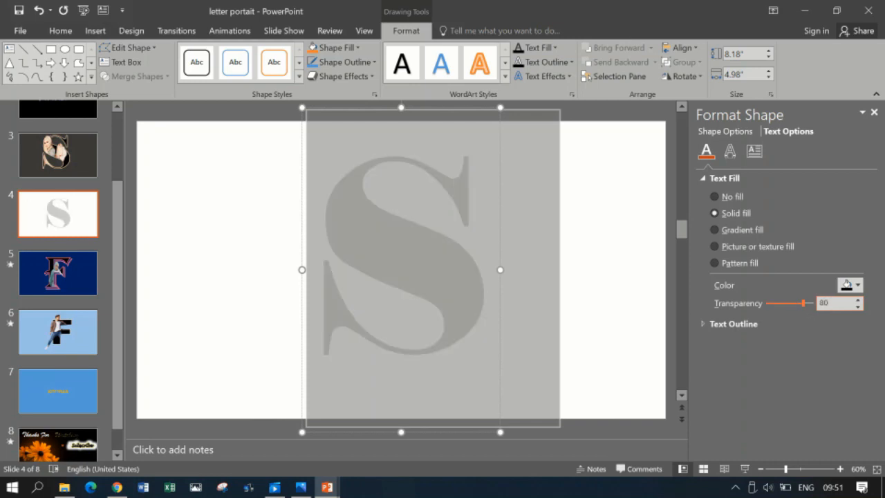
click(626, 261)
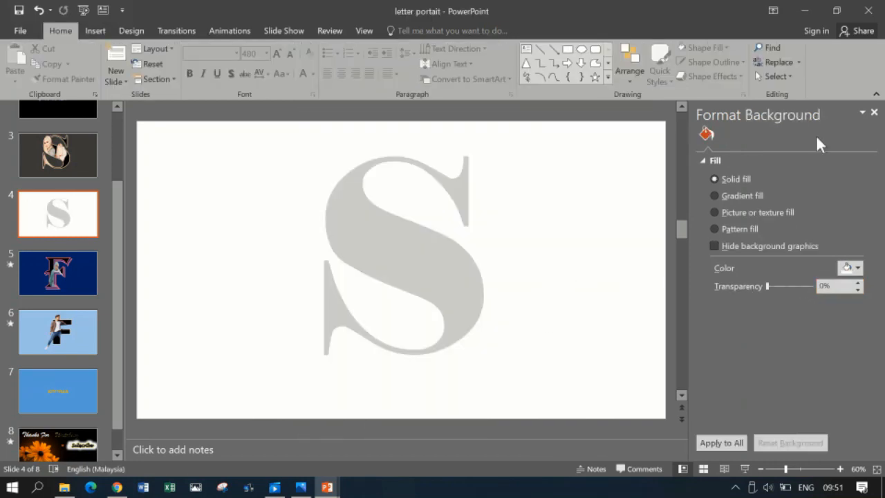
click(874, 113)
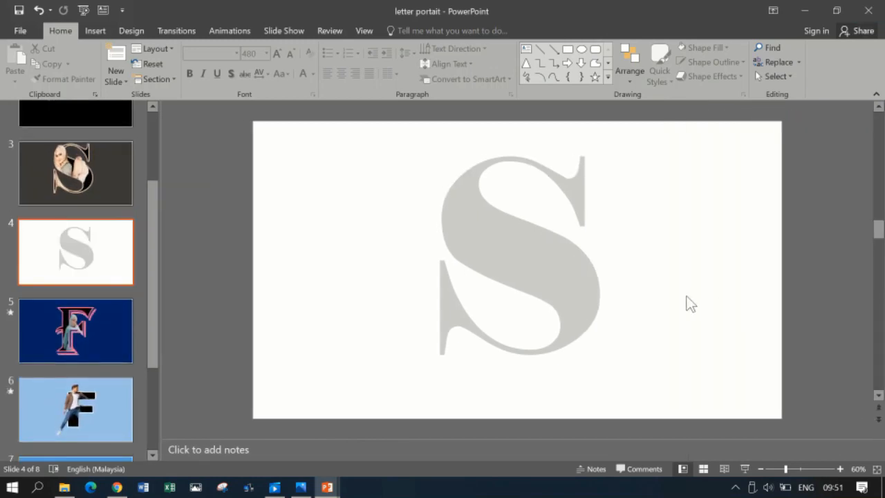
Step: Insert the picture siti-nurhaliza-2019-image-1 from the Downloads folder onto slide 4
click(95, 31)
click(78, 62)
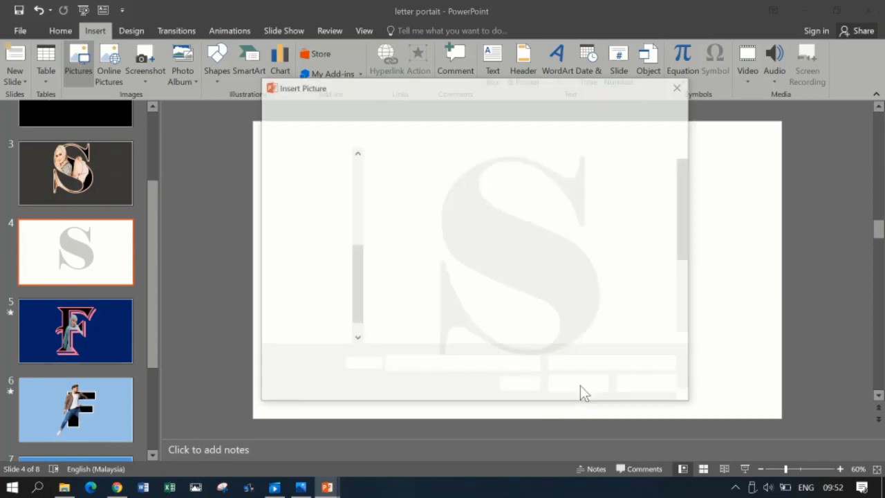
scroll(619, 241, down, 1)
scroll(618, 242, up, 2)
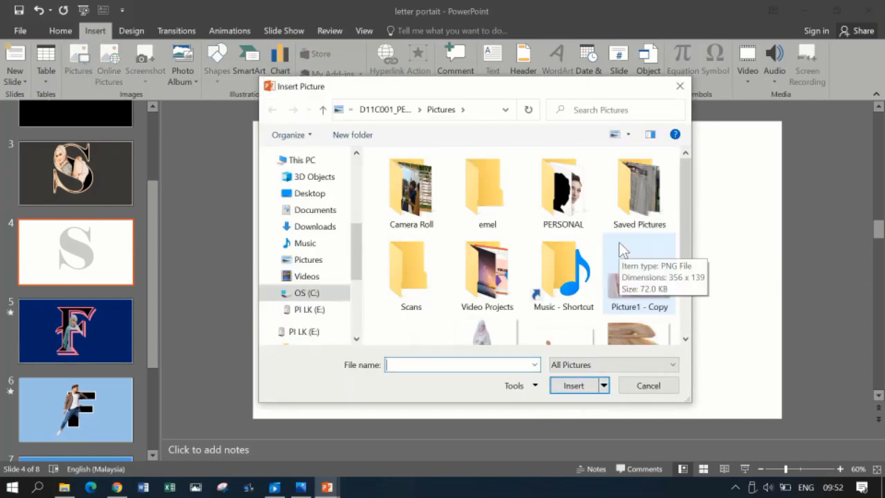
scroll(358, 208, up, 2)
scroll(325, 208, up, 3)
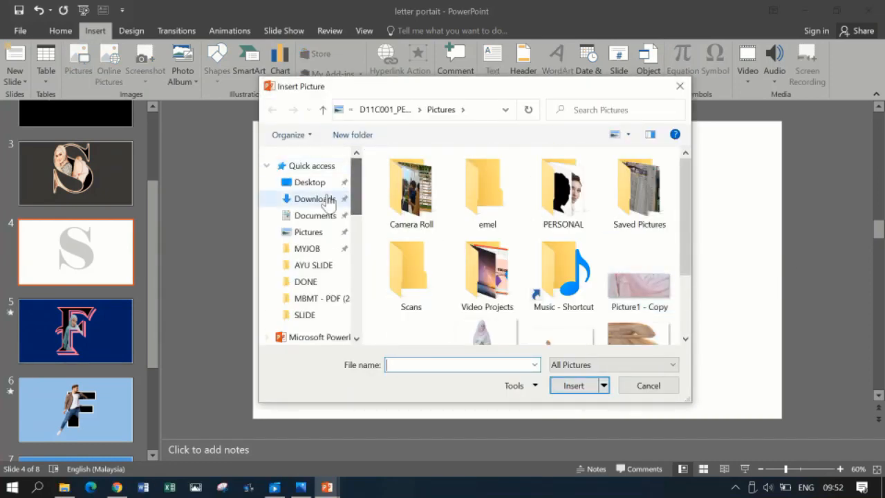
click(310, 181)
scroll(575, 222, down, 2)
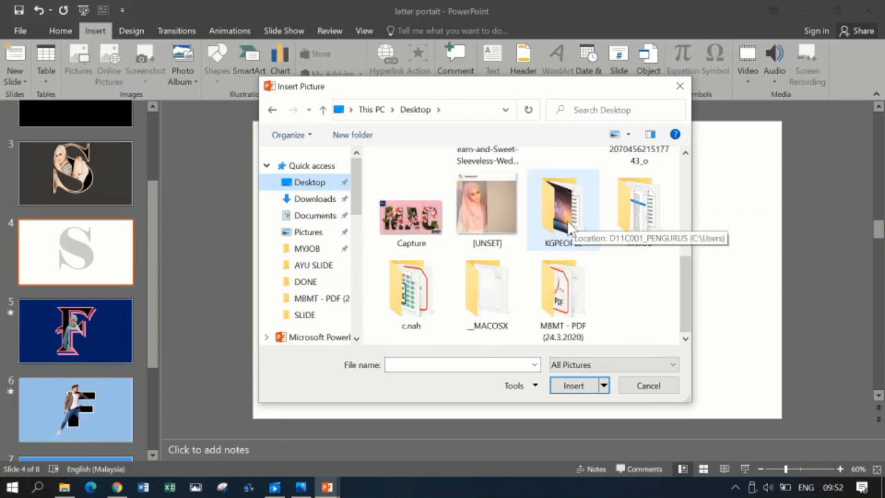
click(315, 199)
scroll(587, 219, down, 2)
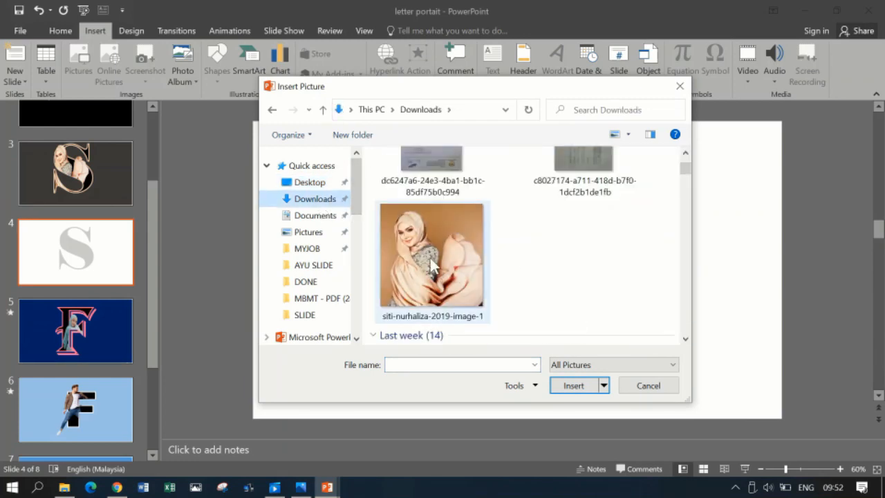
click(430, 259)
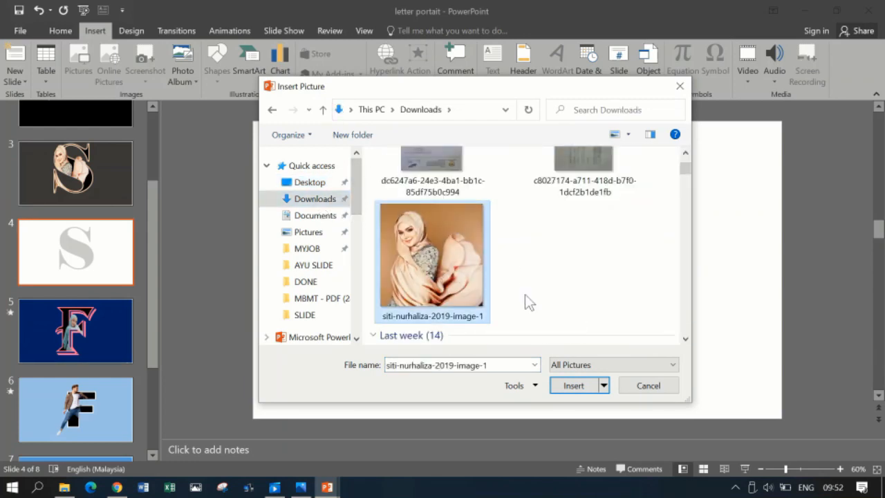
click(579, 388)
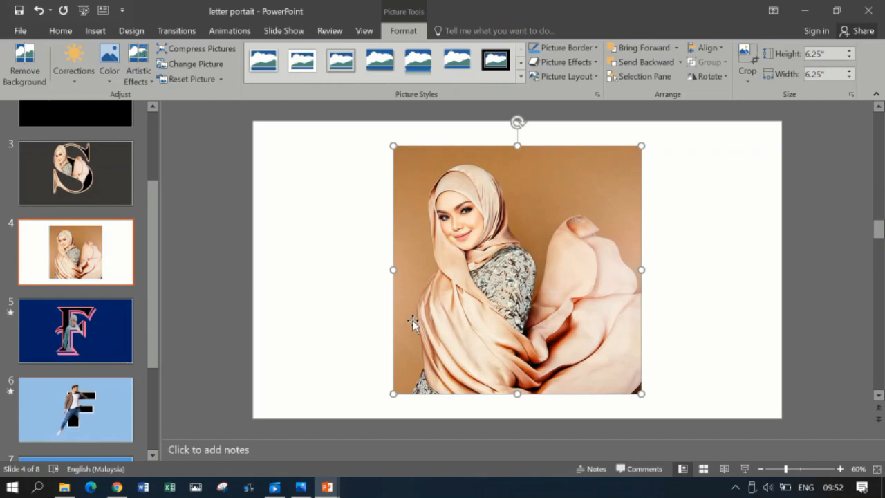
Step: Start background removal with the selection covering the whole picture, and mark the gap beside the arm and the fabric's right edge for removal
click(24, 66)
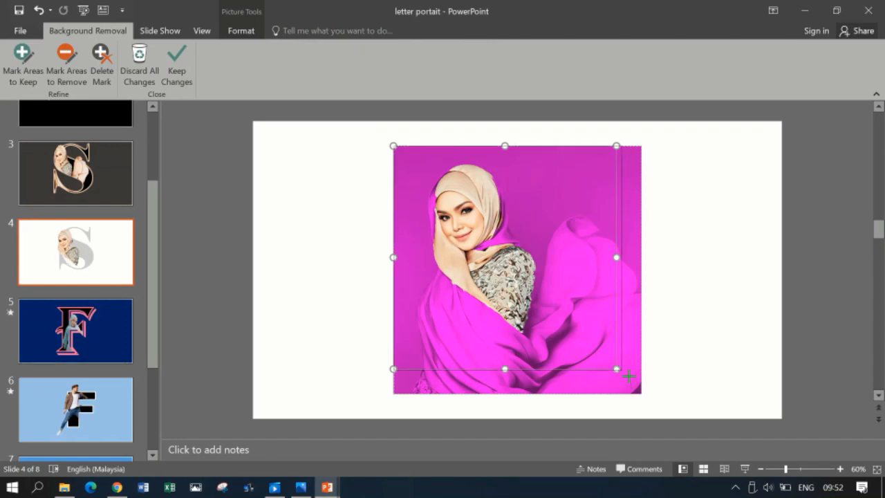
drag(647, 394, 645, 391)
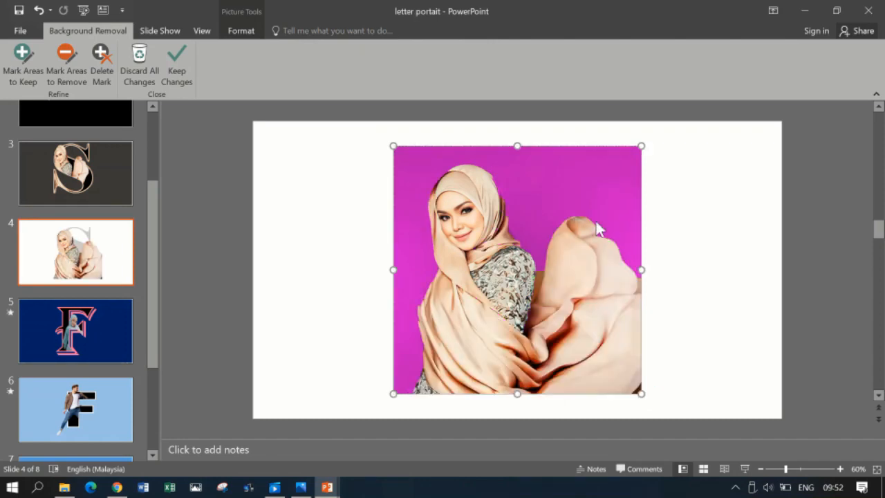
click(67, 66)
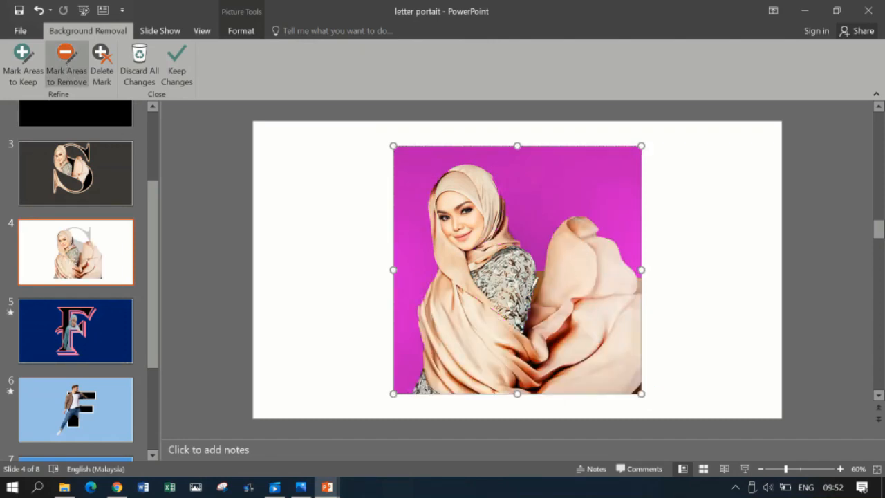
drag(535, 290, 538, 246)
drag(637, 266, 639, 289)
Step: Mark the edges of the headscarf and shawl as areas to keep and apply the background removal
click(23, 64)
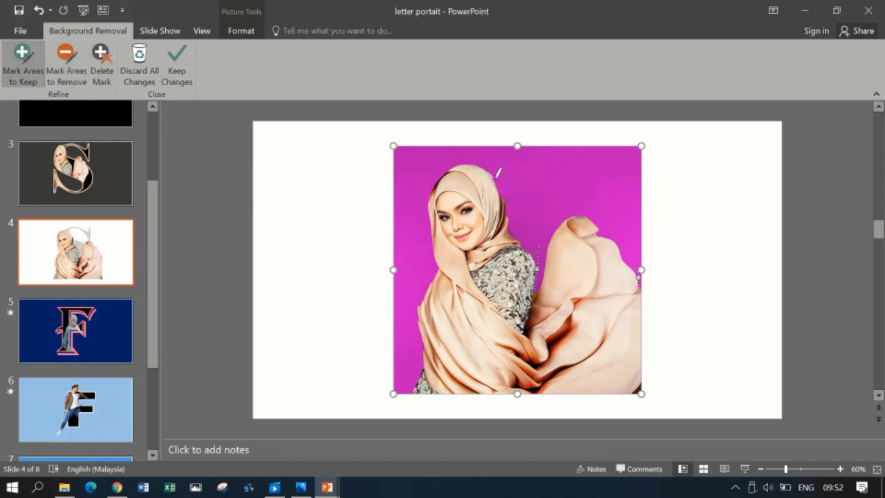
drag(496, 178, 498, 207)
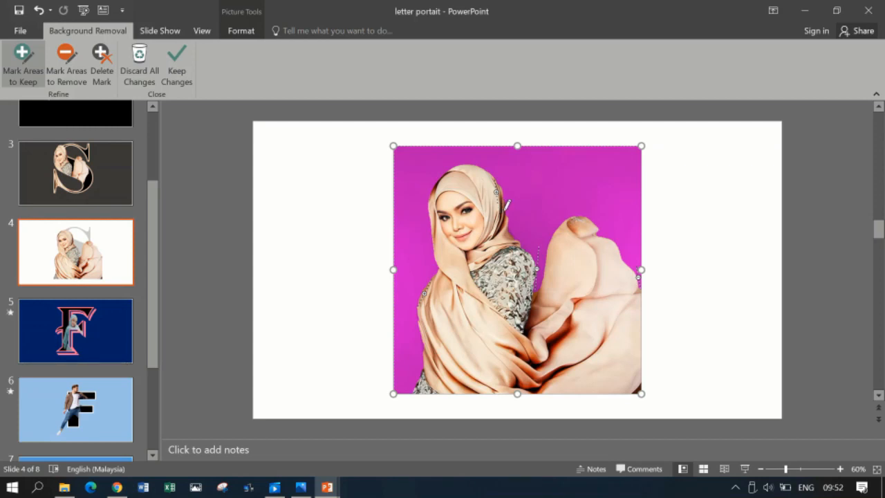
click(671, 233)
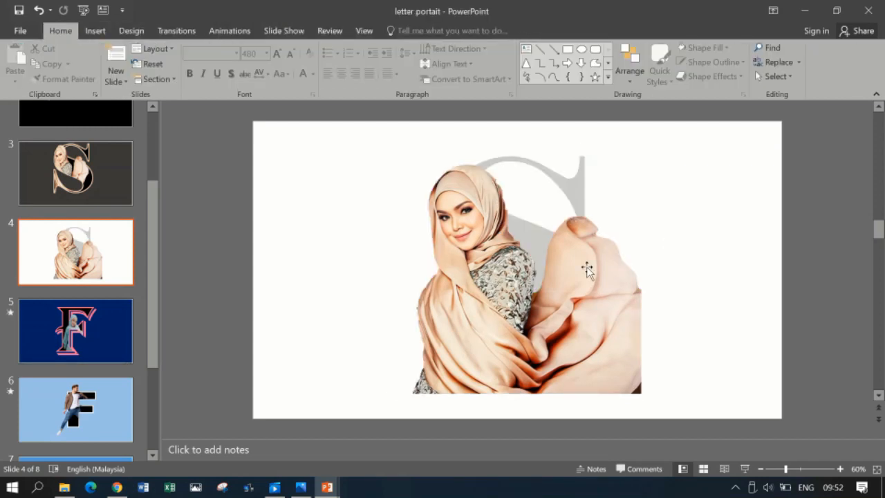
Step: Apply a 2.5 Point soft edges effect to the cut-out picture of the woman
click(586, 269)
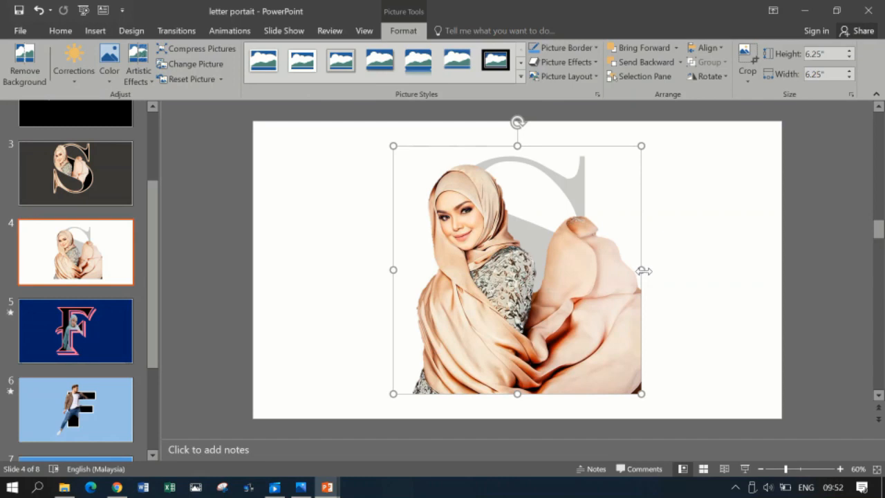
click(577, 62)
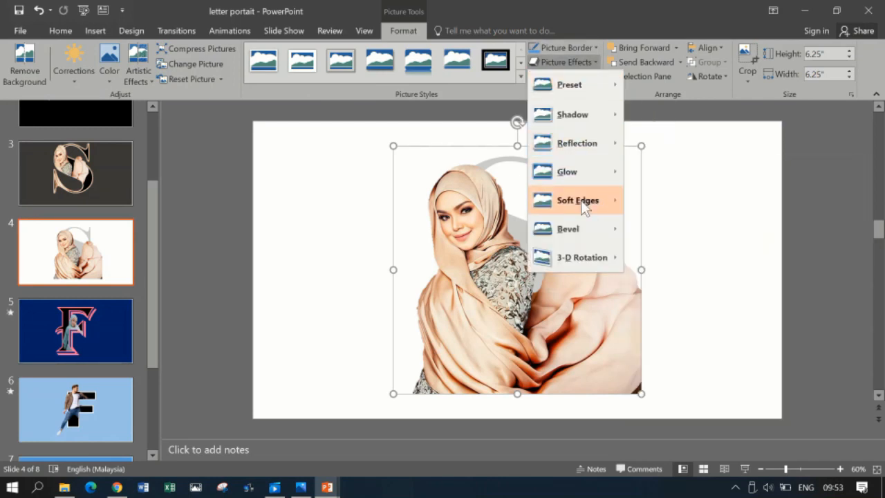
mouse_move(616, 200)
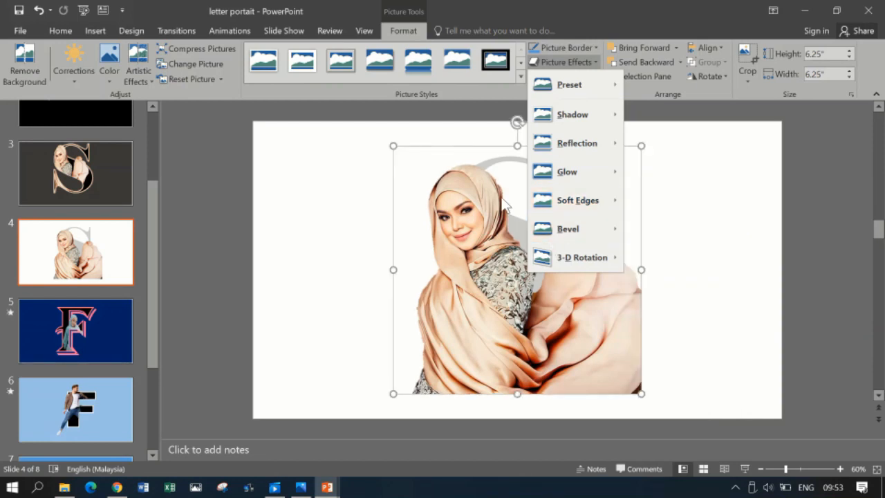
mouse_move(581, 211)
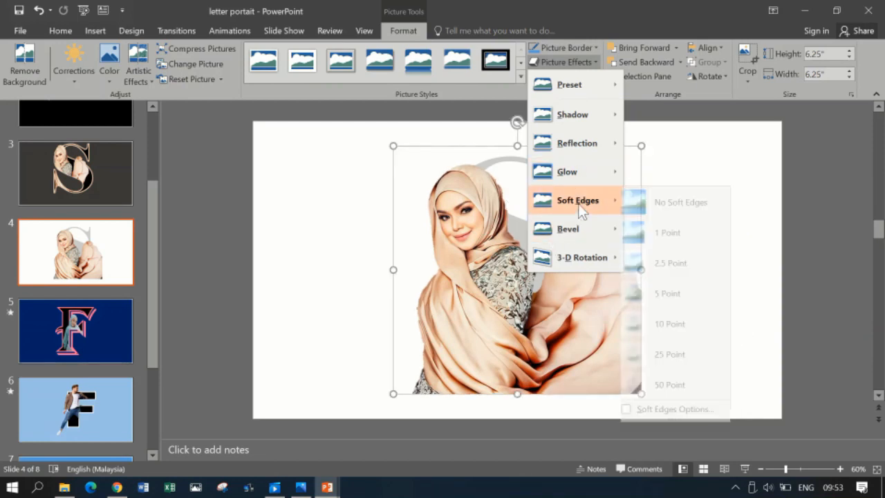
click(699, 267)
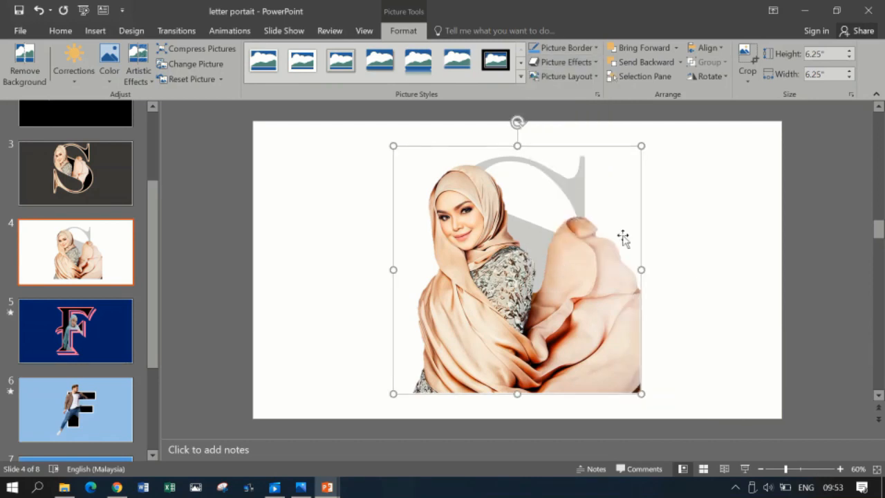
Step: Narrow the woman's picture to 4.01" wide and position it over the letter S
drag(641, 269, 565, 253)
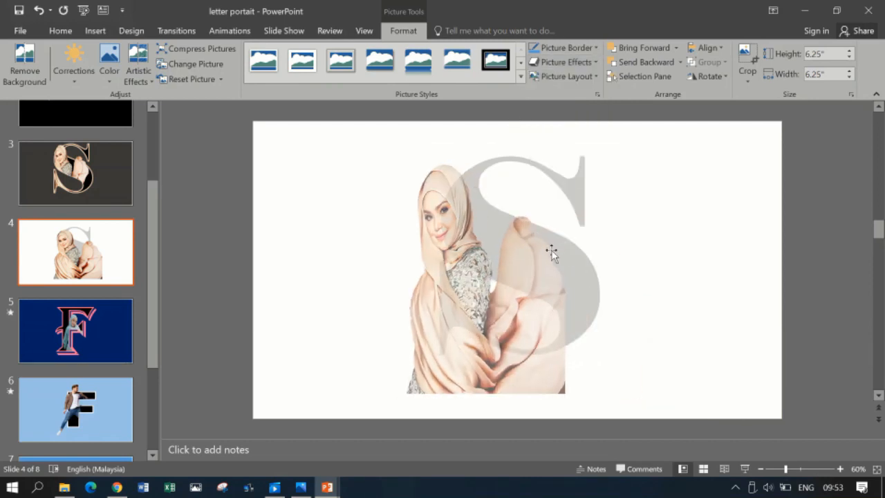
drag(505, 299, 525, 279)
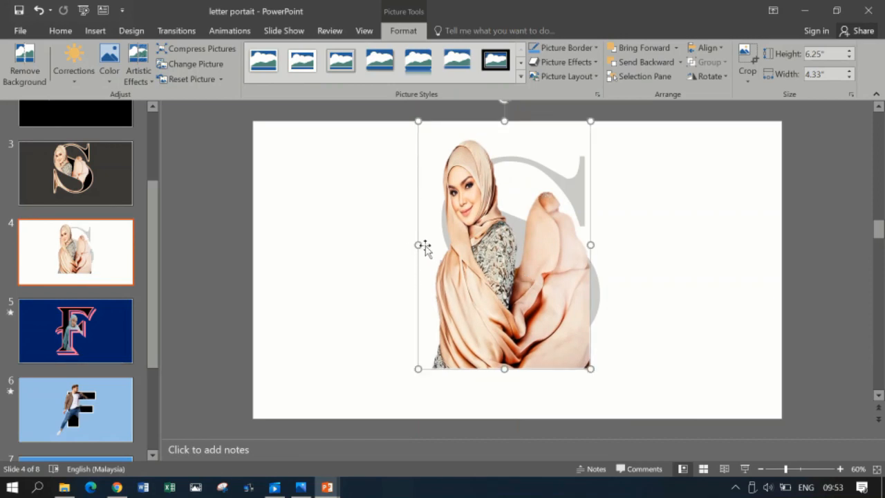
drag(418, 243, 431, 242)
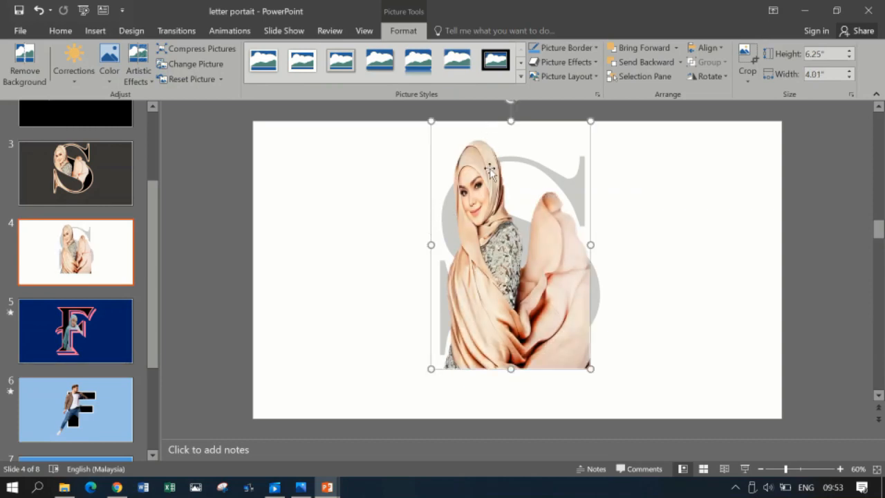
Step: Send the woman's picture behind the semi-transparent letter S
click(683, 60)
click(674, 87)
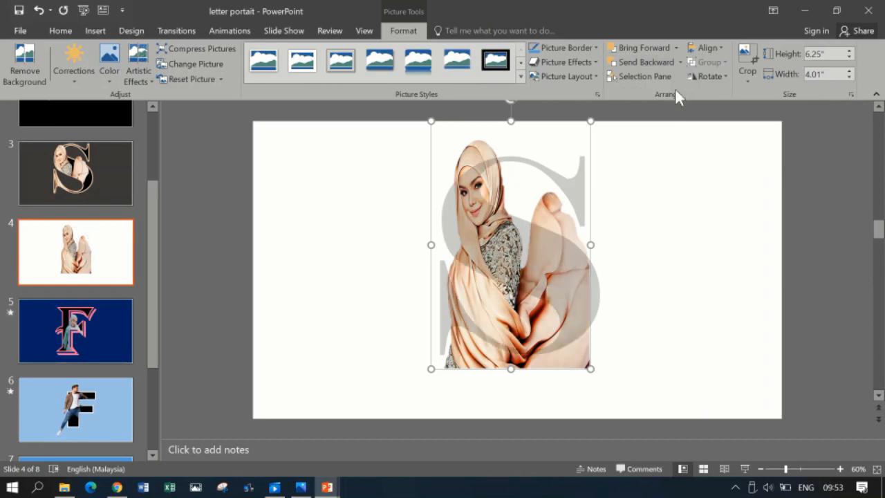
click(653, 172)
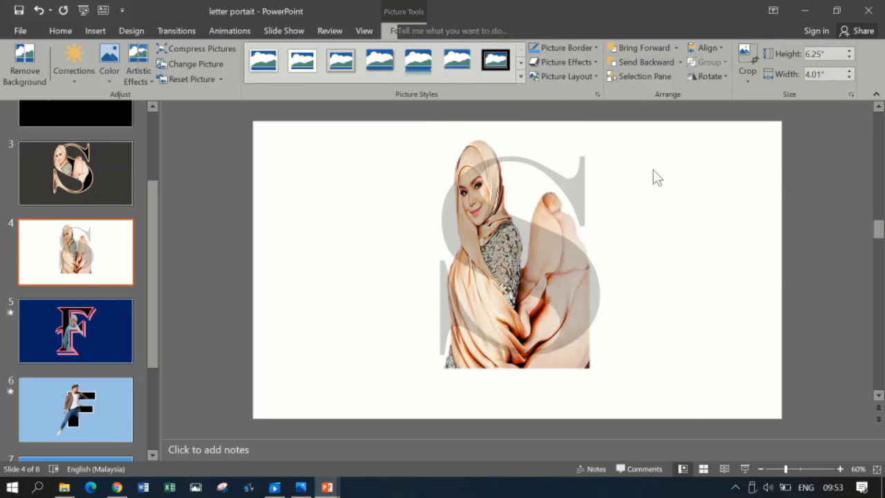
Step: Draw a freeform about 5.07" high and 4.34" wide around the woman's upper body and raised fabric, following the S's diagonal stroke at the bottom
click(94, 31)
click(220, 58)
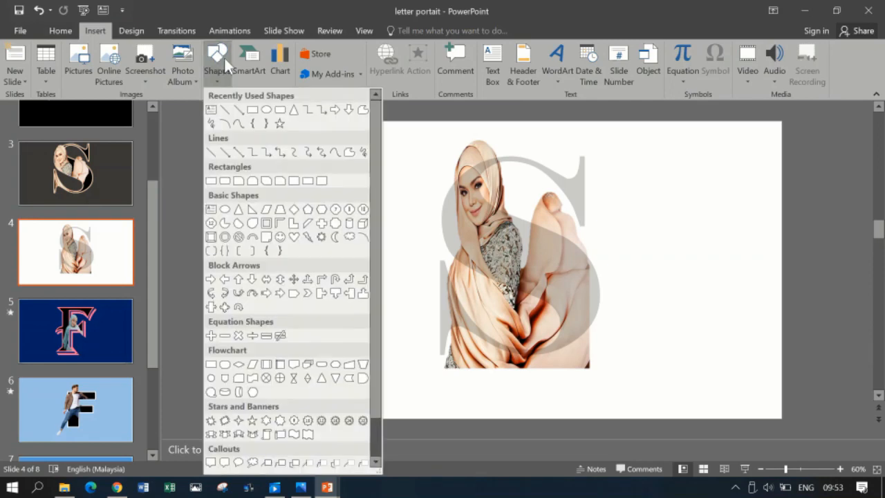
click(362, 110)
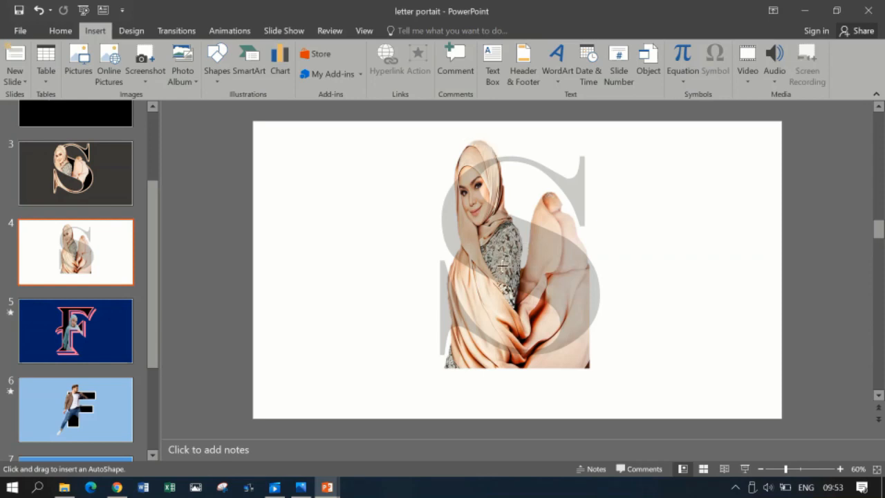
click(453, 219)
click(417, 166)
click(470, 127)
click(506, 156)
click(555, 192)
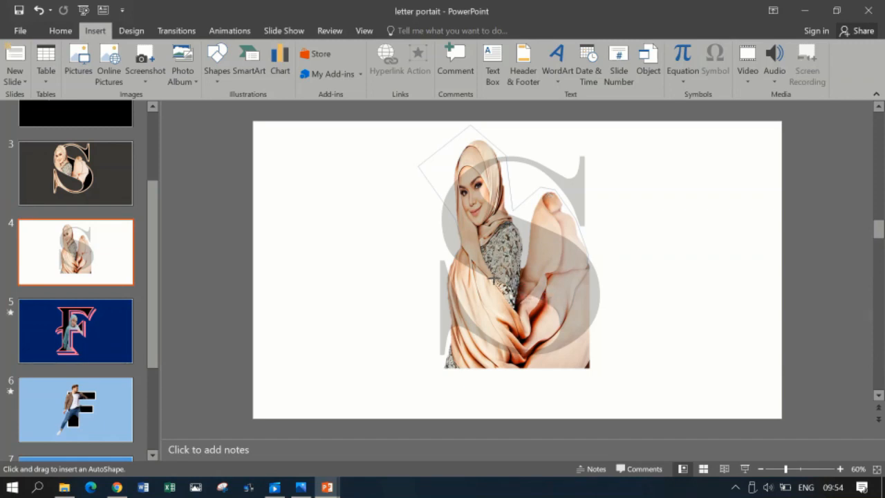
click(454, 254)
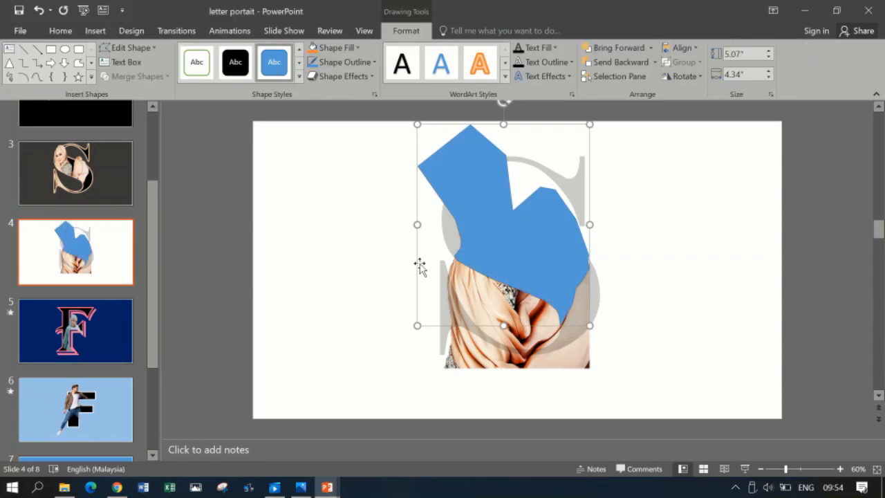
Step: Duplicate slide 4 and narrow the letter S's text box on the copy
right_click(121, 246)
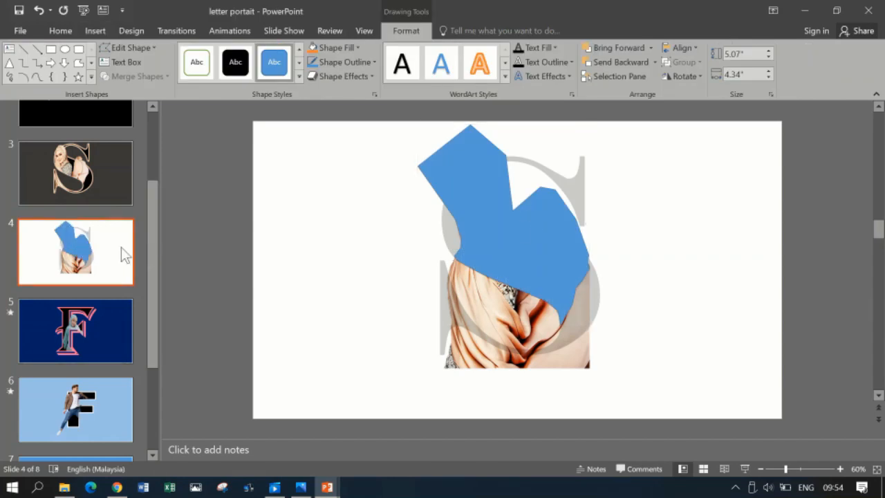
click(154, 311)
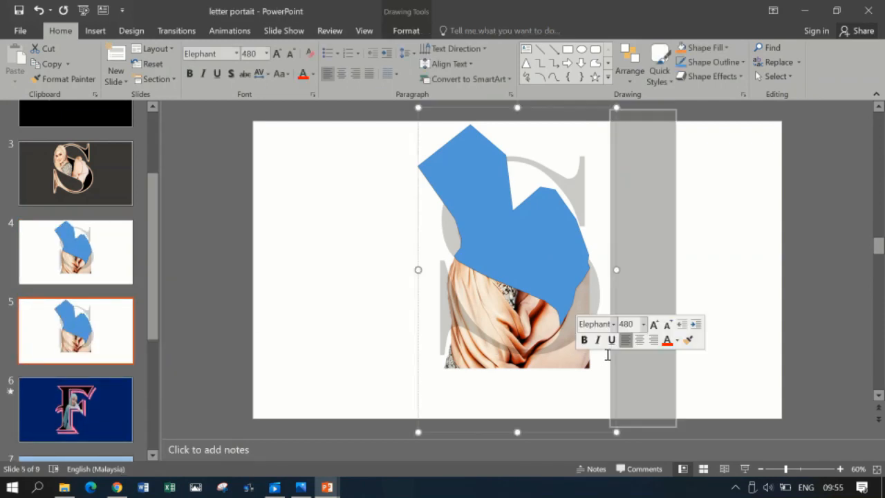
click(614, 267)
drag(614, 267, 550, 263)
click(656, 345)
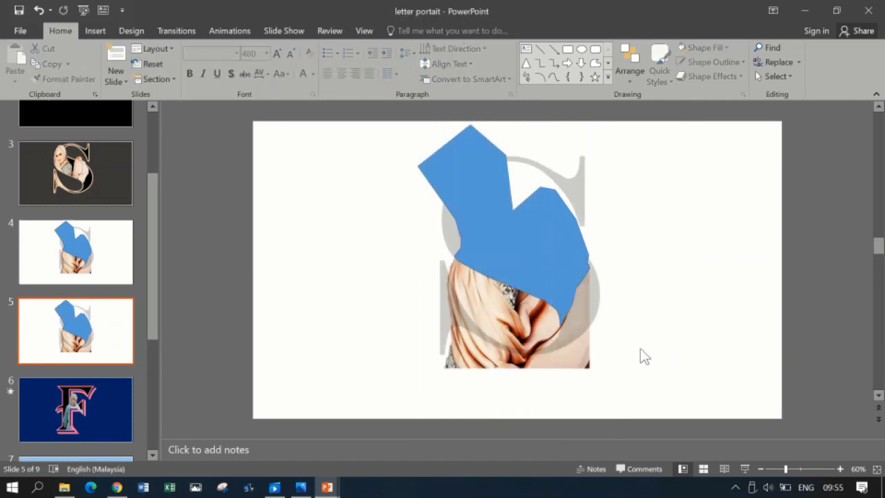
Step: Send the letter S behind the woman's picture on slide 5
click(586, 351)
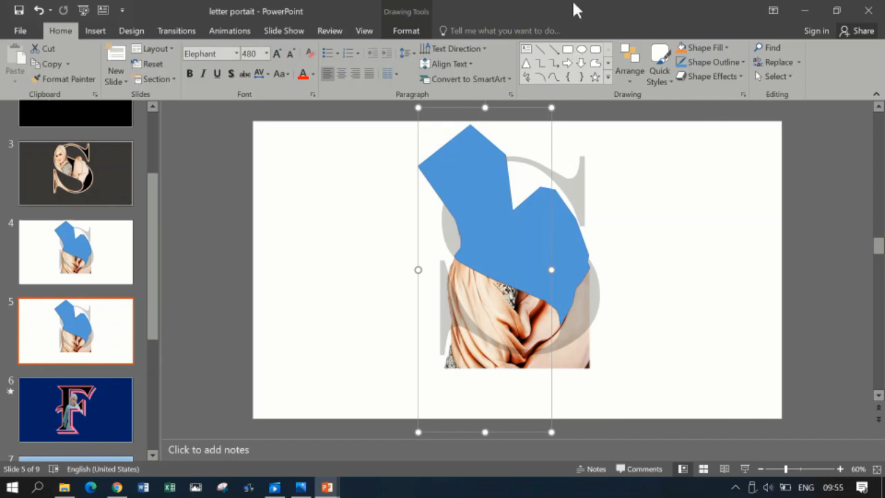
click(623, 76)
click(654, 158)
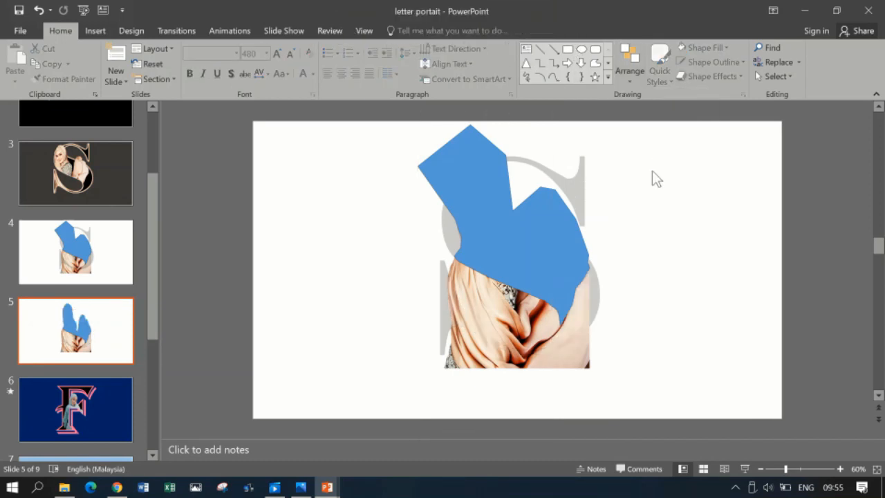
Step: Intersect the woman's picture with the blue freeform on slide 5, keeping the picture as the primary shape
click(584, 347)
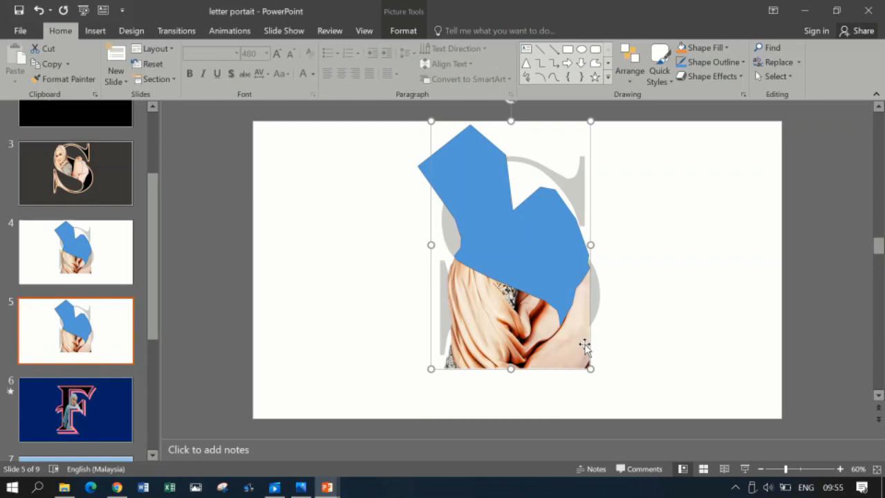
shift+click(533, 270)
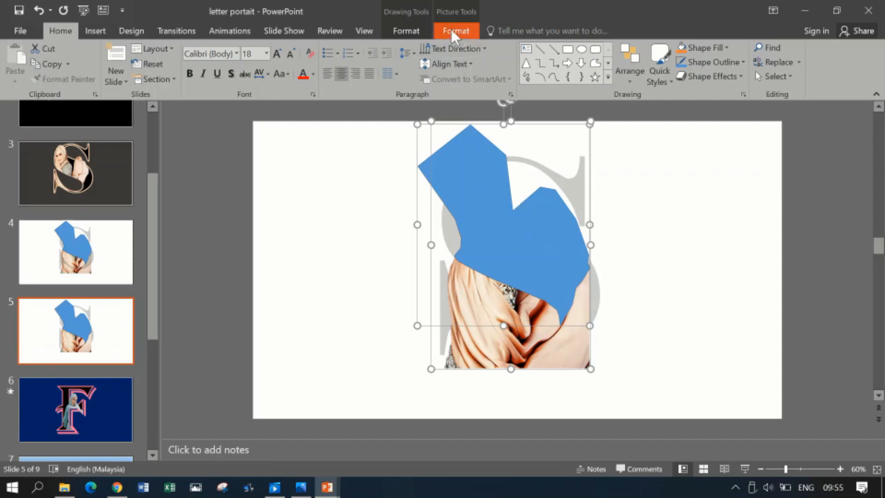
click(423, 30)
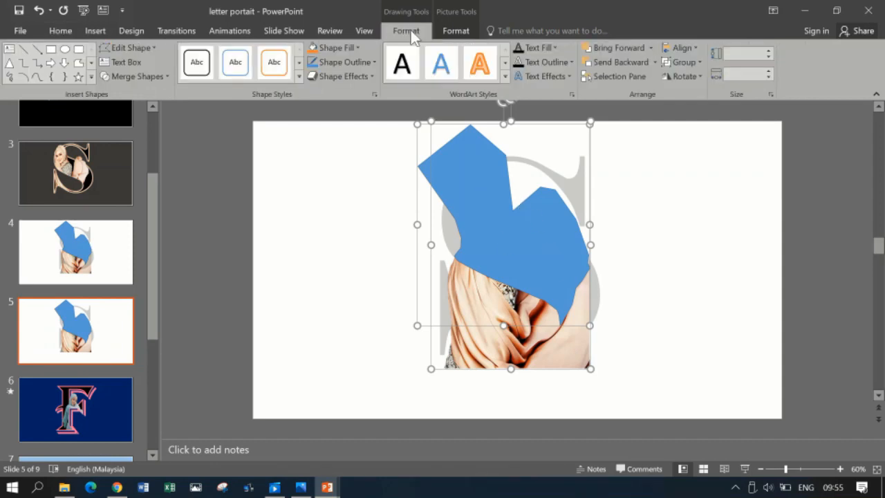
click(139, 75)
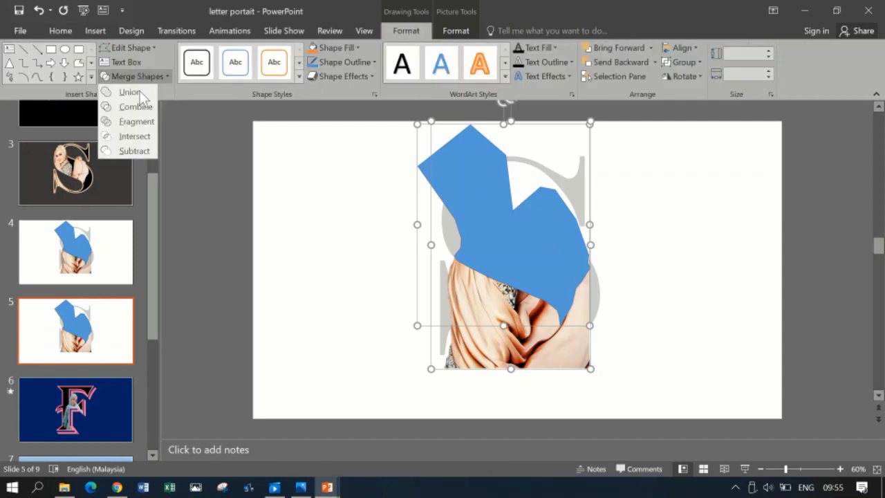
click(138, 136)
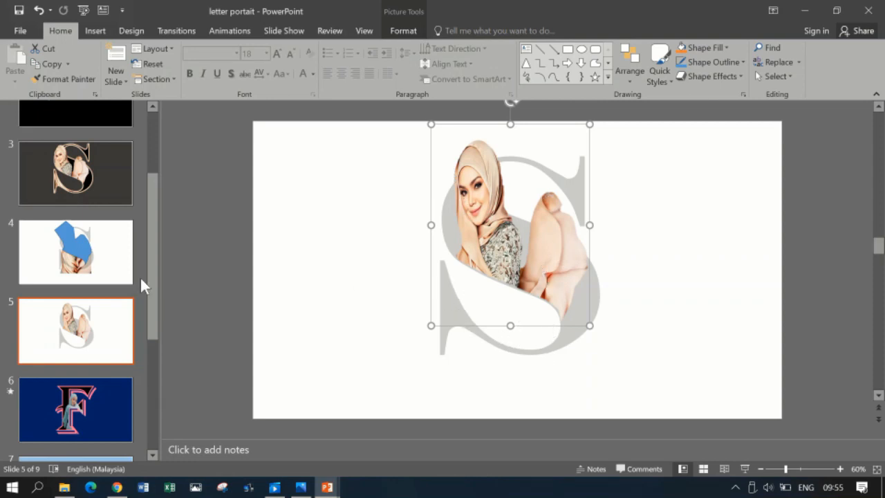
Step: Delete the blue freeform from slide 4
click(104, 256)
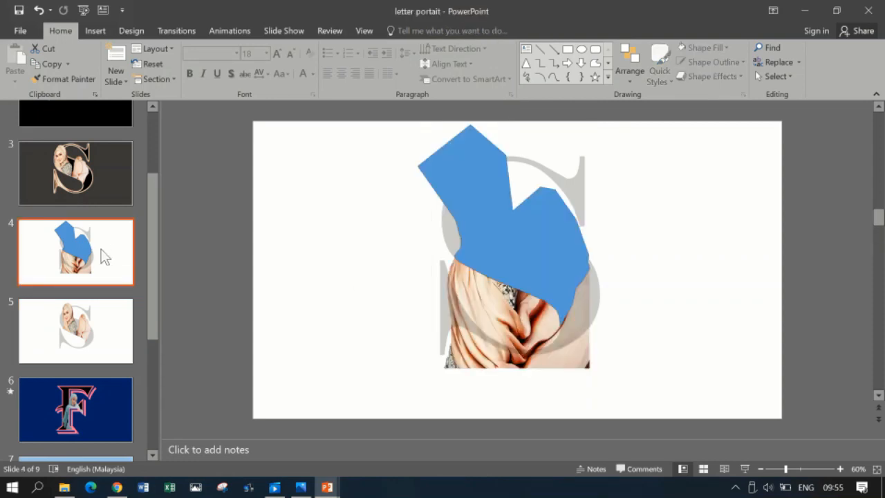
click(469, 224)
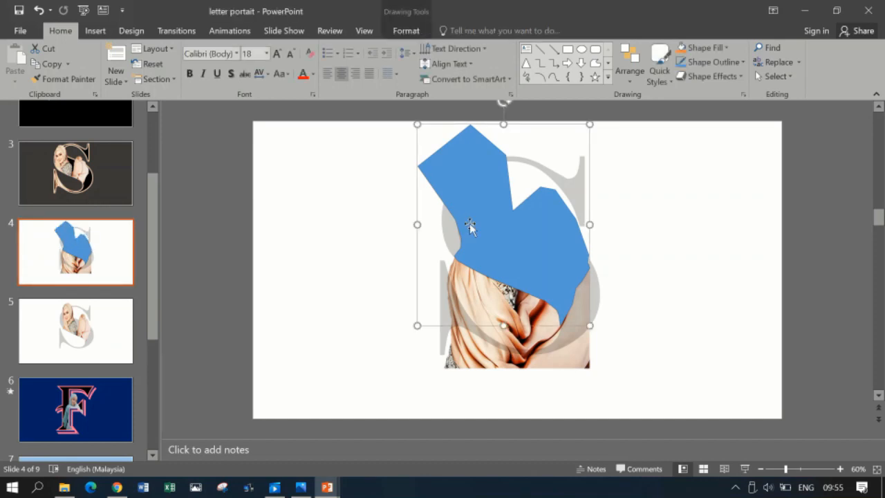
key(Delete)
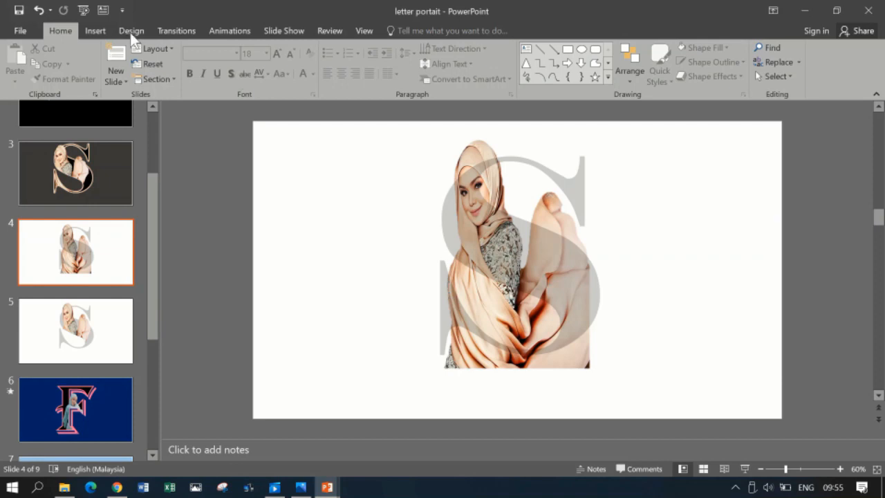
Step: Draw a freeform about 2.67" high and 2.88" wide on slide 4, tracing the lower-left serif and bottom curve of the S
click(94, 31)
click(219, 59)
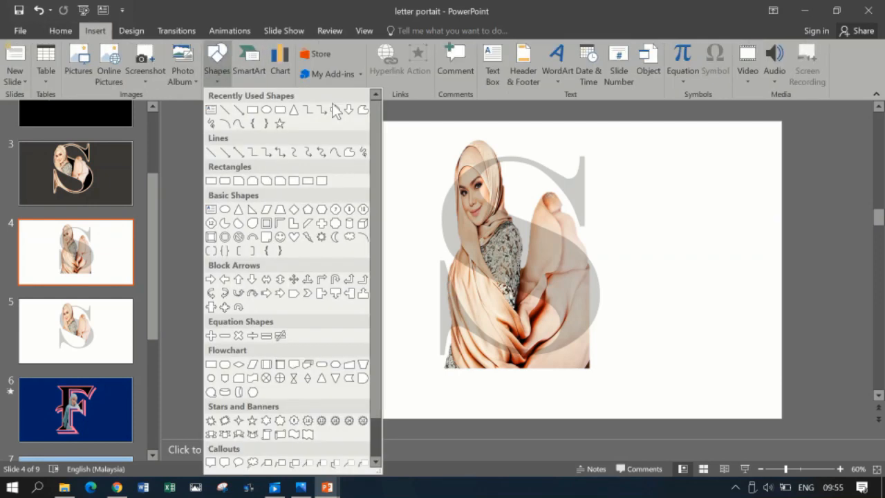
click(362, 109)
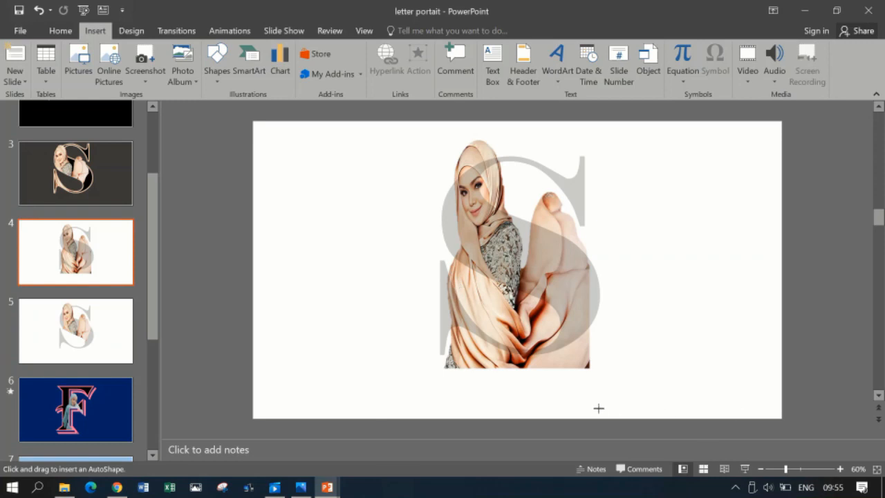
ctrl+scroll(599, 407, up, 7)
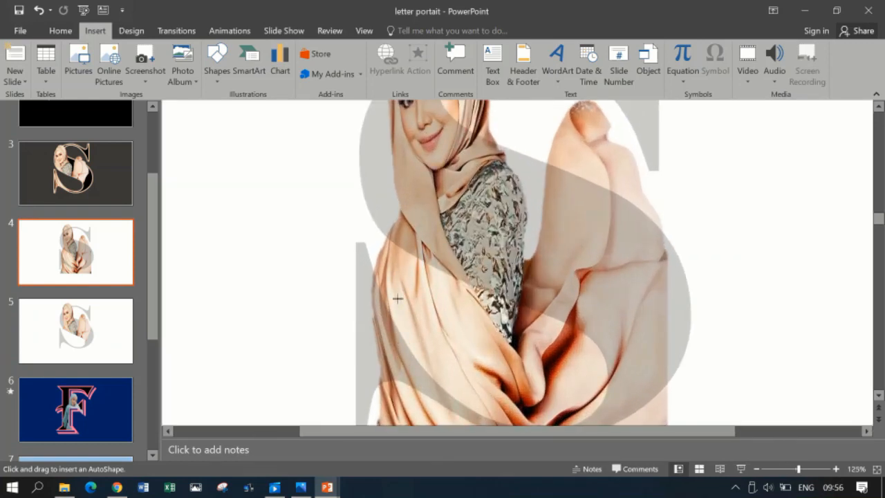
click(879, 395)
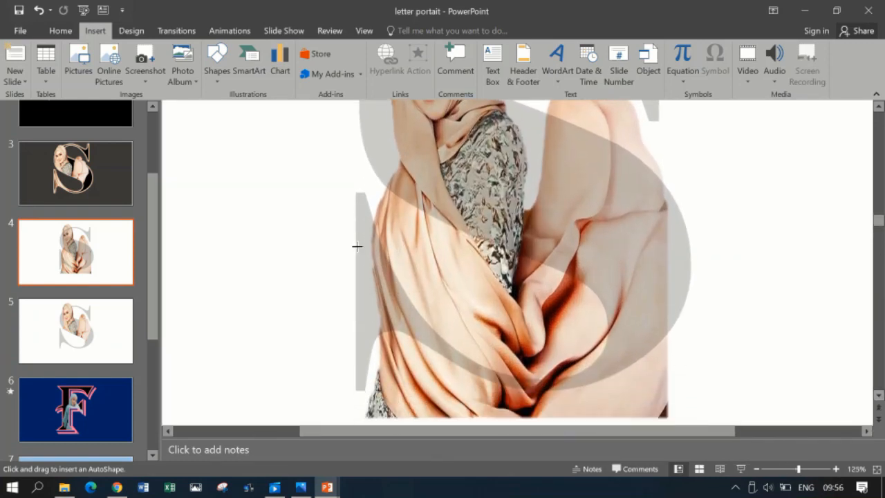
mouse_move(350, 190)
mouse_down()
mouse_move(376, 191)
mouse_move(366, 206)
mouse_move(396, 295)
mouse_up()
mouse_move(379, 247)
mouse_down()
mouse_move(427, 321)
mouse_move(419, 318)
mouse_move(454, 345)
mouse_move(442, 340)
mouse_move(521, 382)
mouse_move(523, 372)
mouse_up()
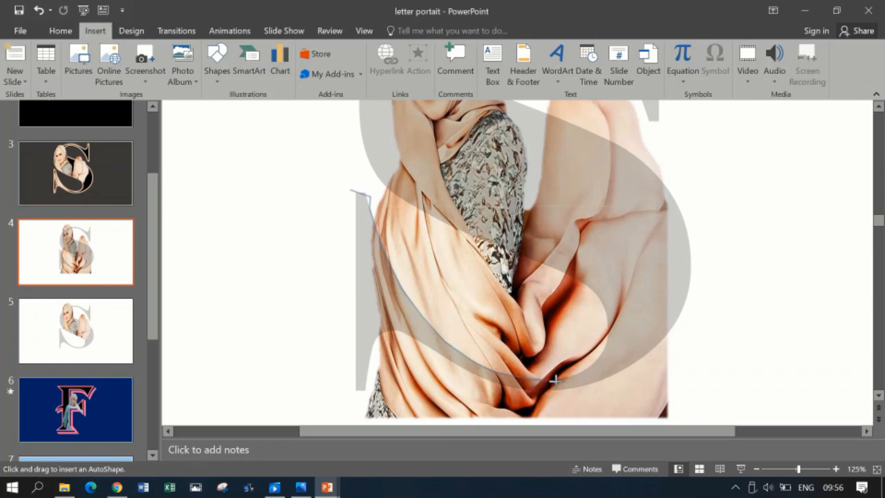
drag(551, 380, 553, 392)
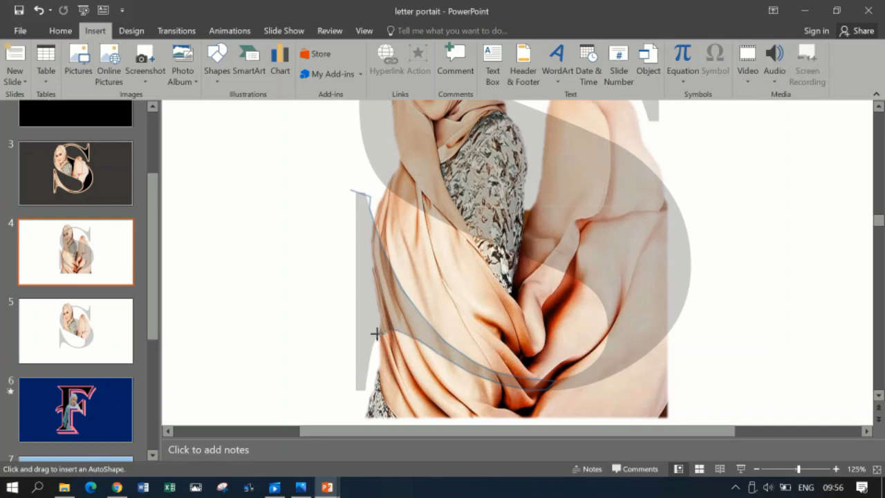
click(364, 410)
click(316, 380)
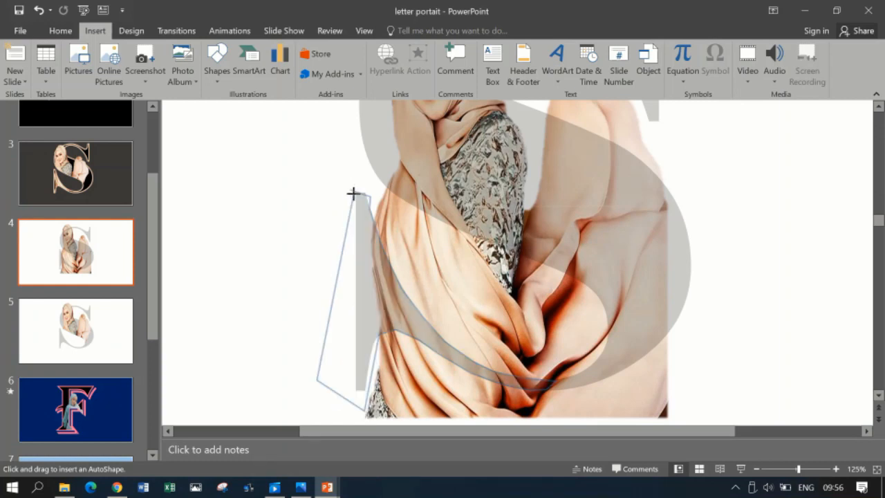
click(346, 192)
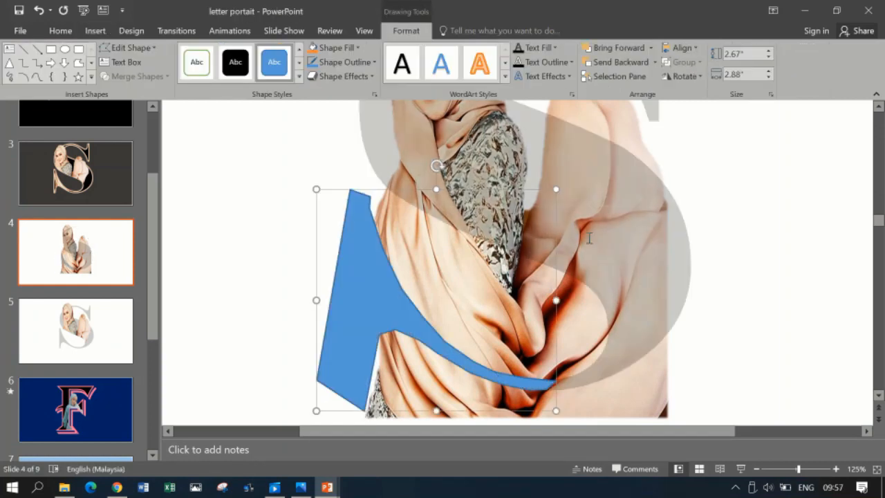
Step: Send the letter S behind the woman's picture and the new freeform on slide 4
click(641, 193)
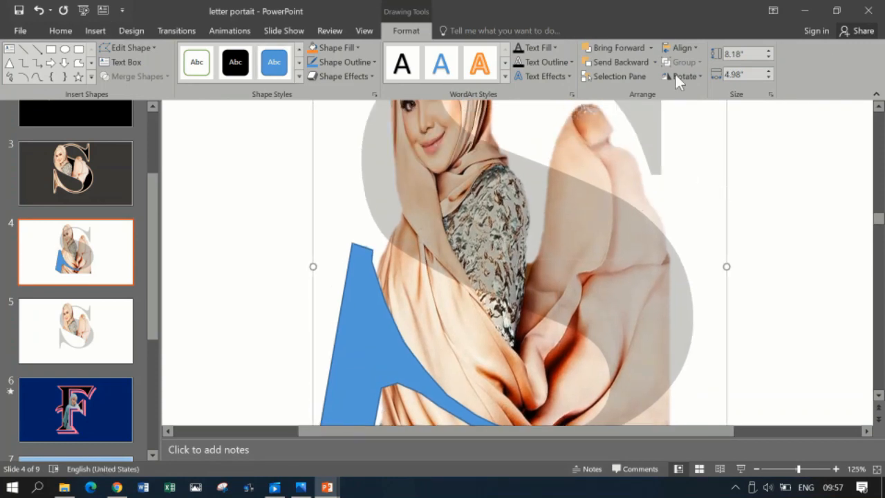
click(598, 63)
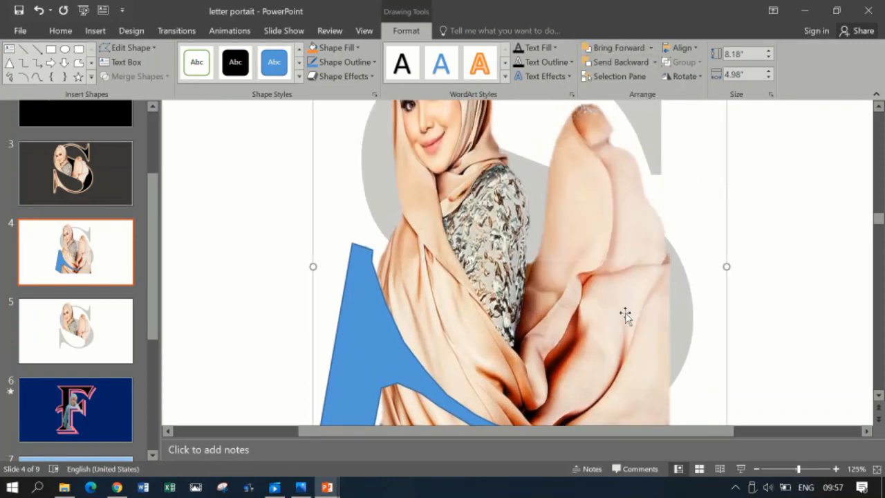
Step: Intersect the woman's picture with the blue freeform on slide 4, keeping the picture as the primary shape
click(622, 311)
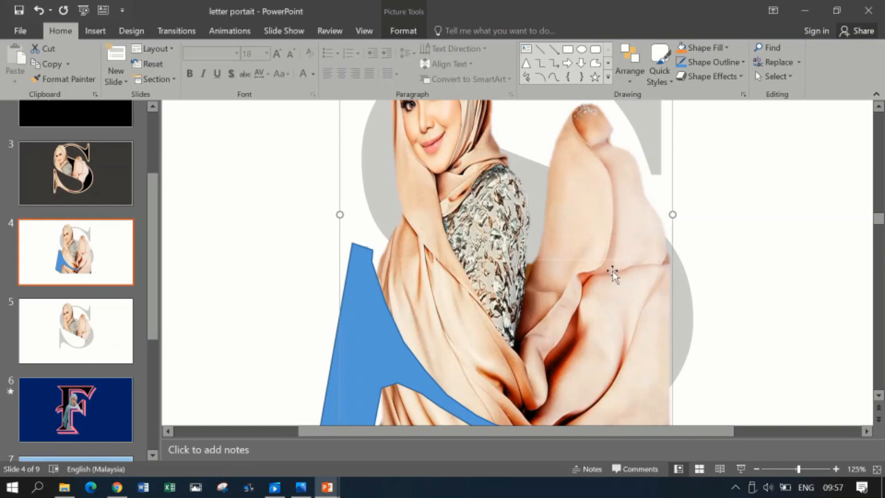
shift+click(380, 310)
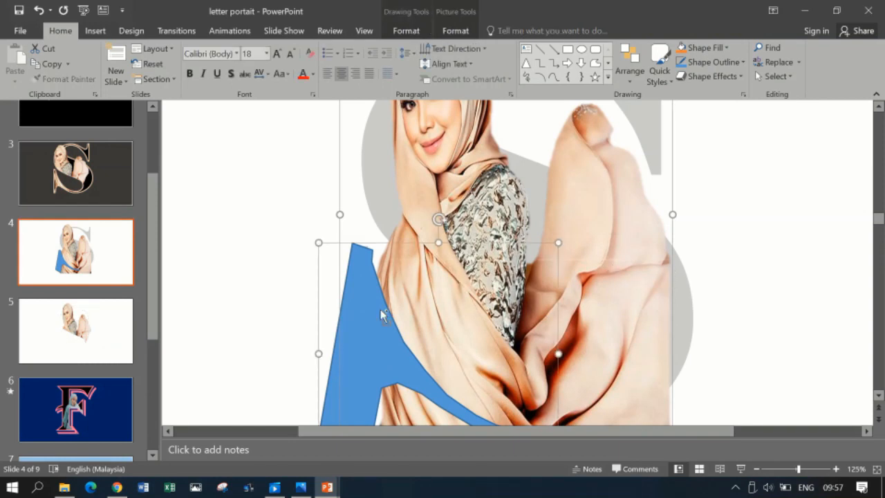
click(410, 31)
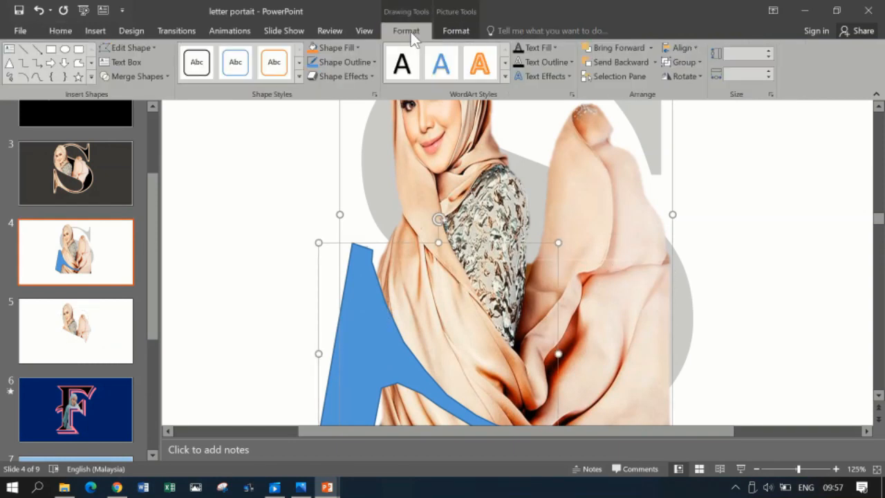
click(136, 76)
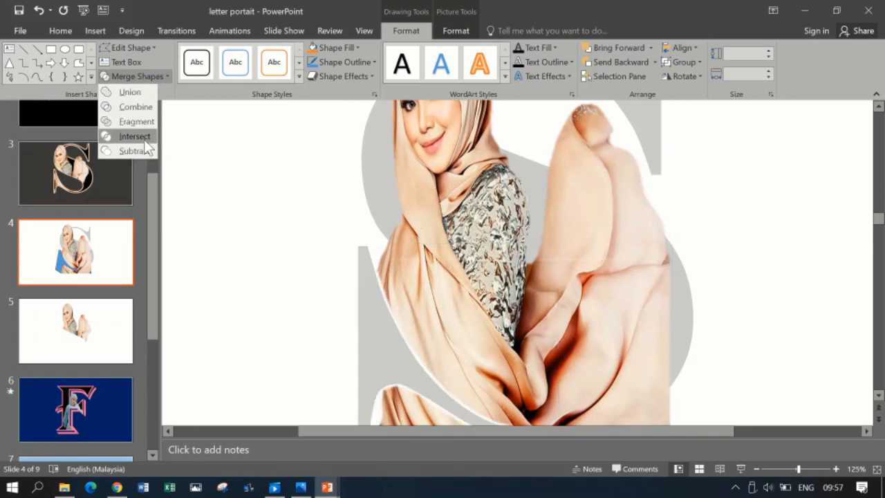
click(144, 139)
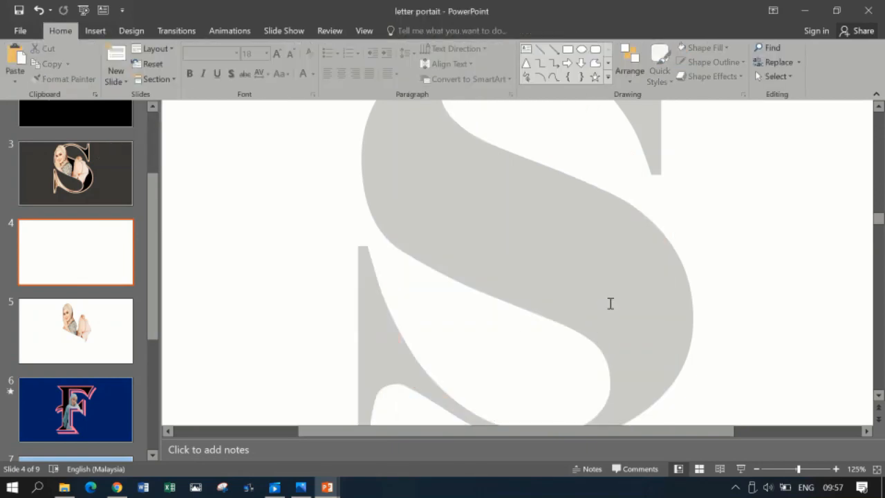
Step: Move the intersected lower piece of the picture from slide 4 onto slide 5, aligned with the S, and delete slide 4
click(104, 339)
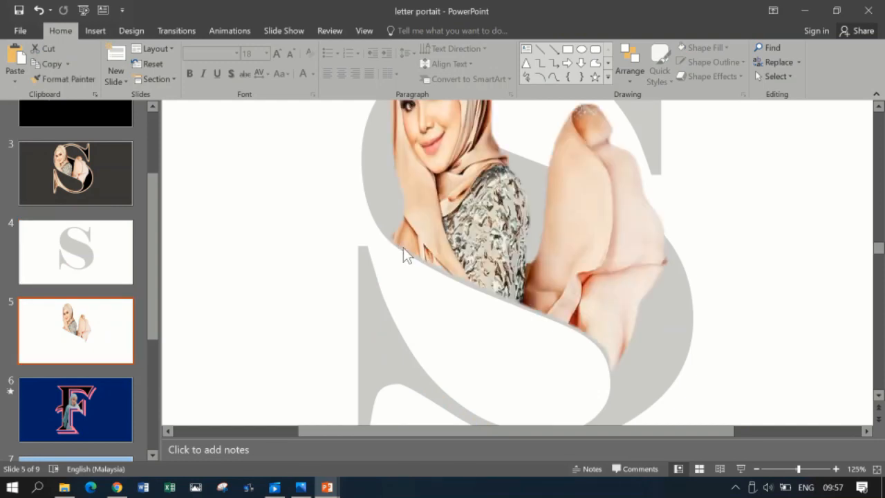
click(404, 251)
click(118, 257)
right_click(117, 256)
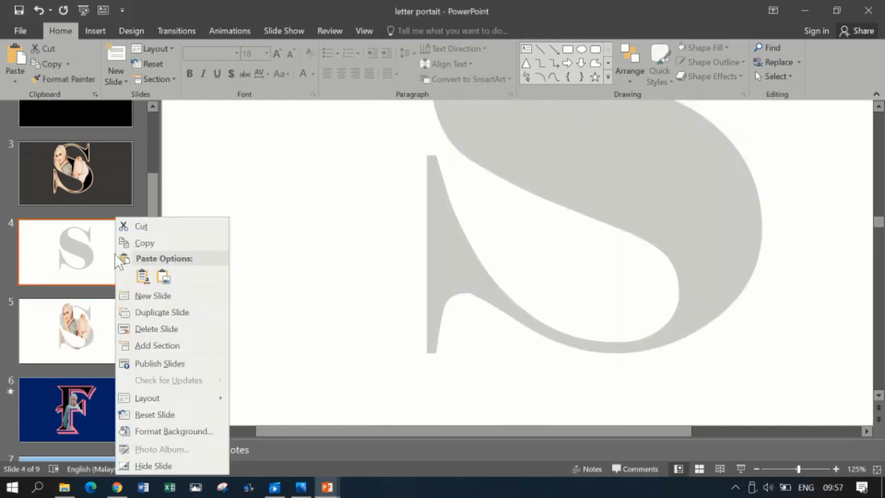
click(152, 328)
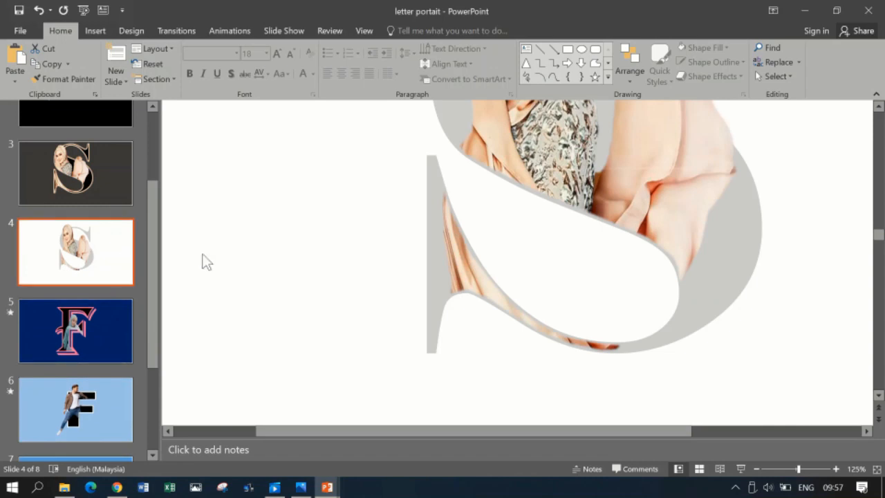
Step: Set the text fill transparency of the letter S to 0%, keeping the solid black fill
click(776, 469)
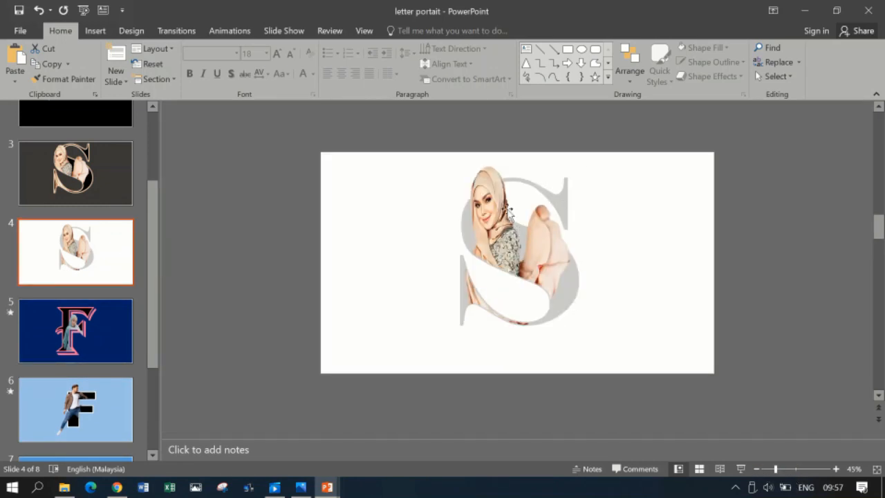
click(585, 282)
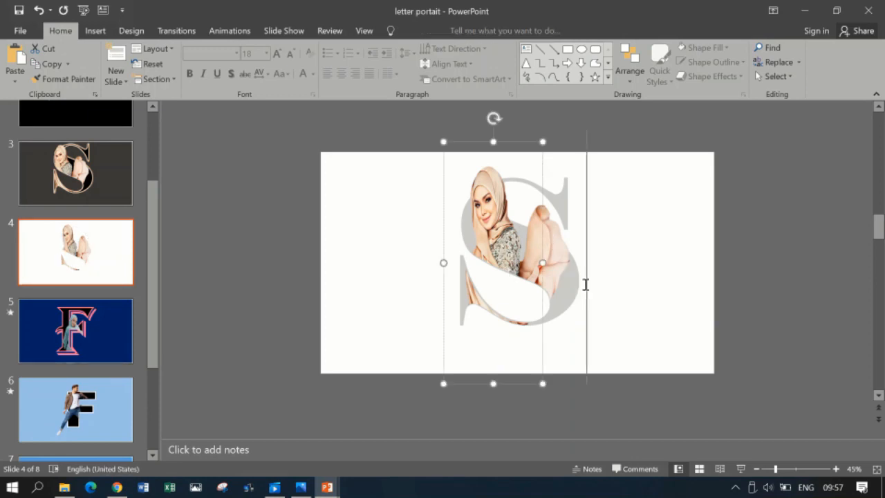
click(542, 164)
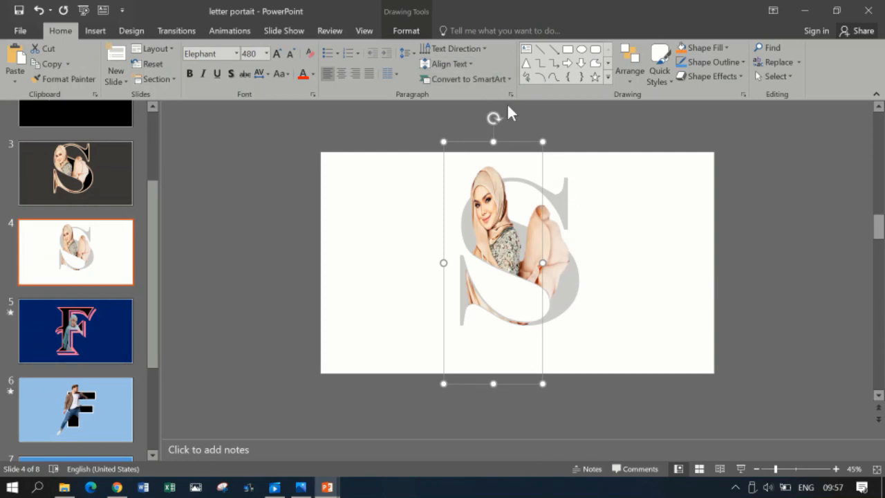
click(408, 31)
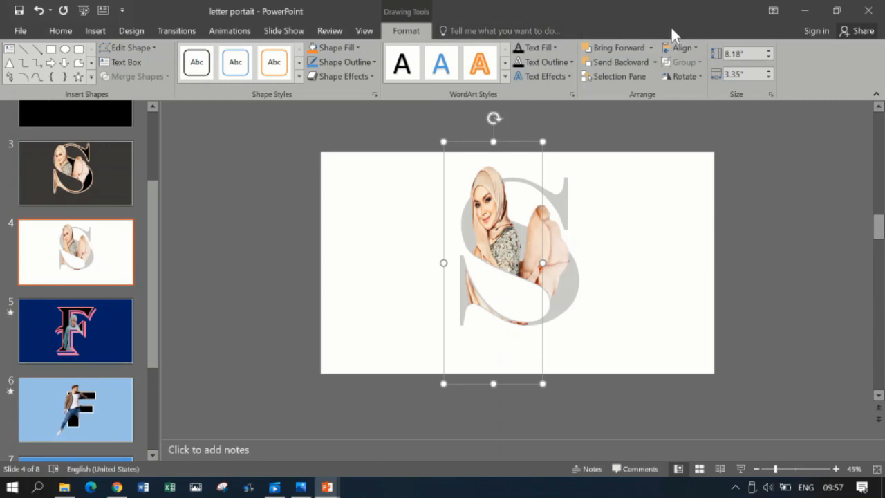
click(547, 44)
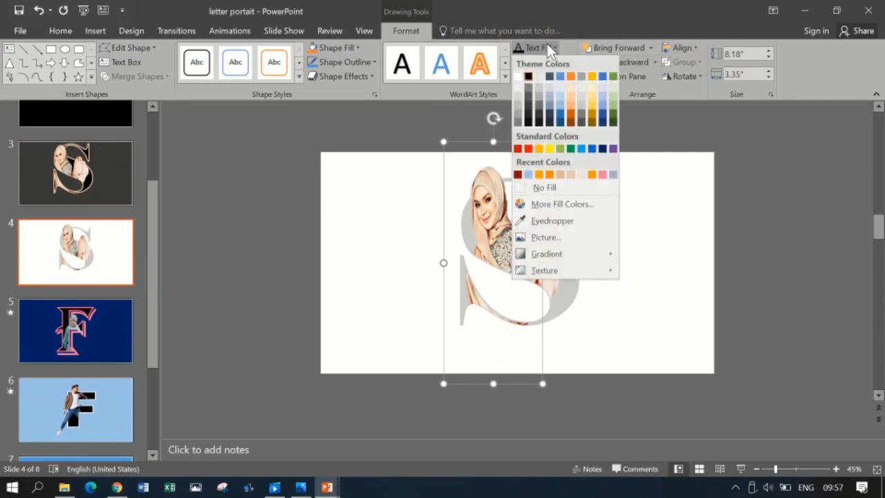
mouse_move(568, 250)
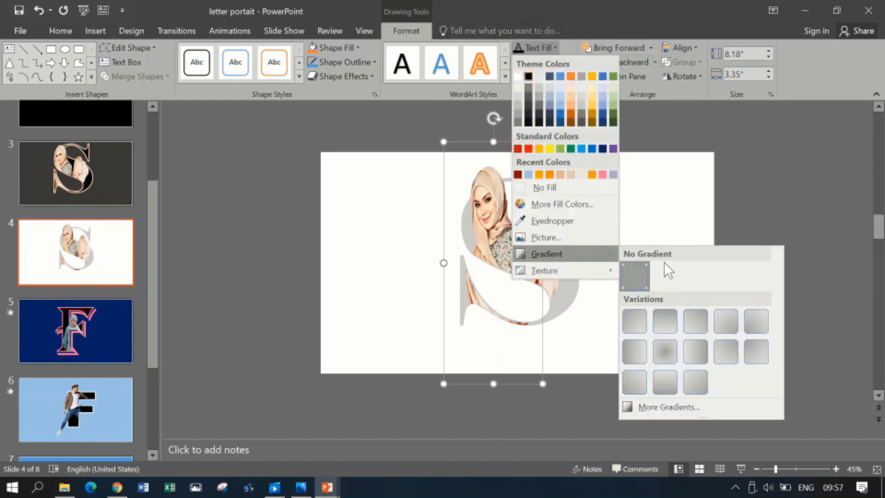
click(699, 408)
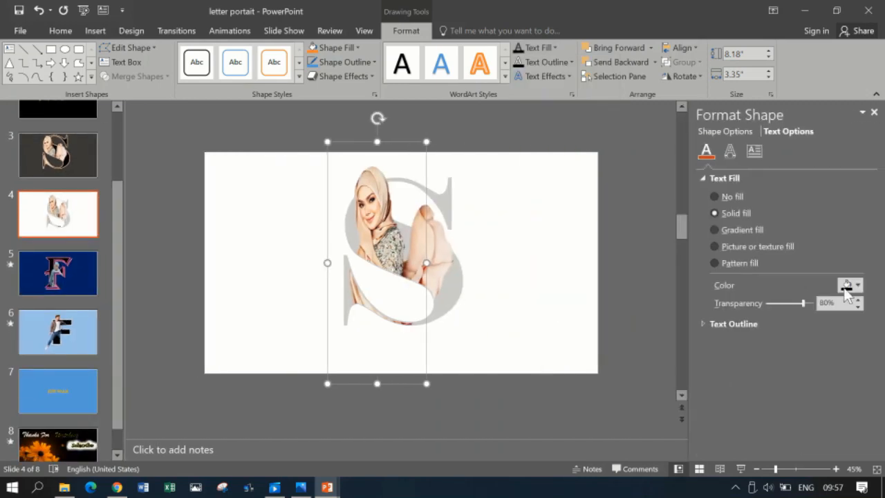
drag(803, 303, 760, 303)
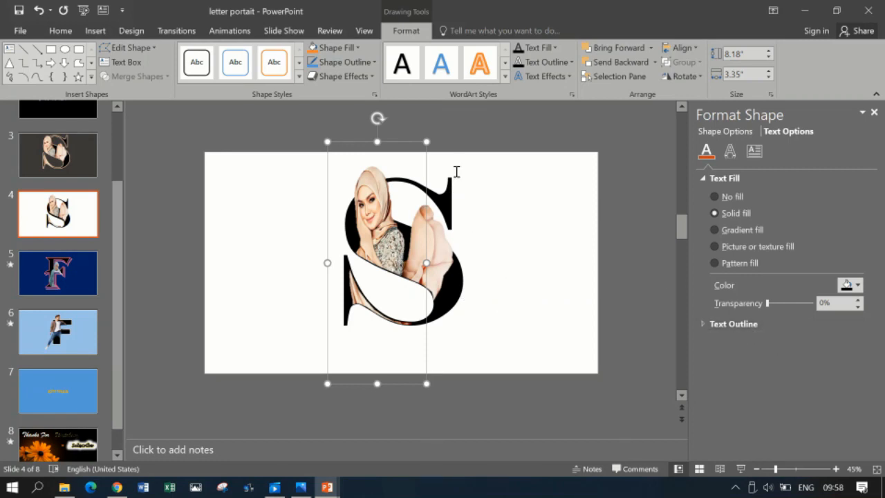
Step: Give the letter S a solid text outline 10 pt wide in an orange-brown colour sampled from the woman's picture
click(743, 322)
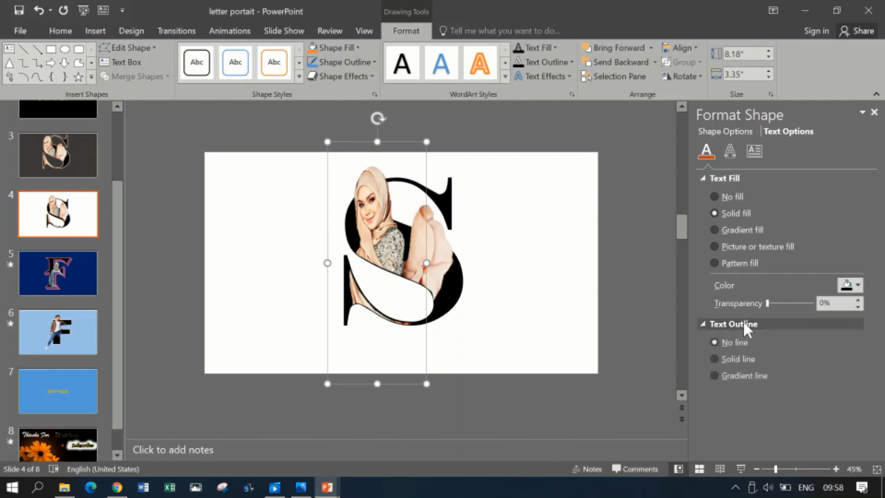
click(745, 360)
click(857, 399)
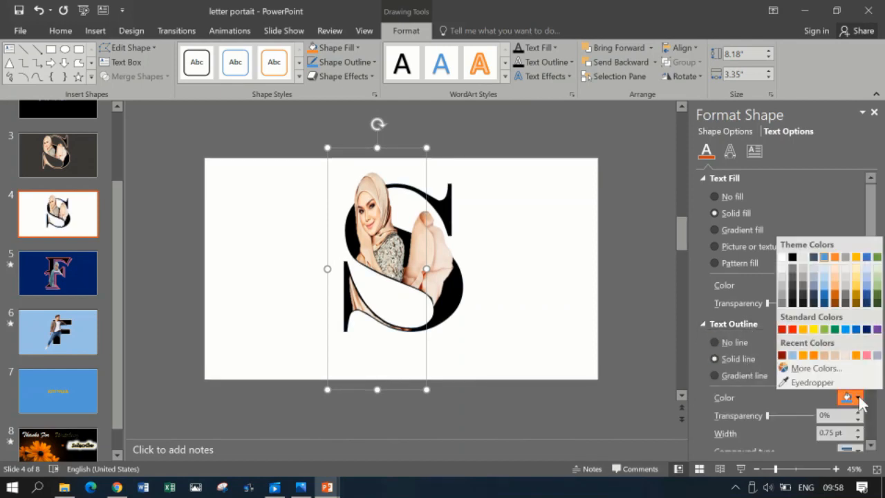
click(840, 383)
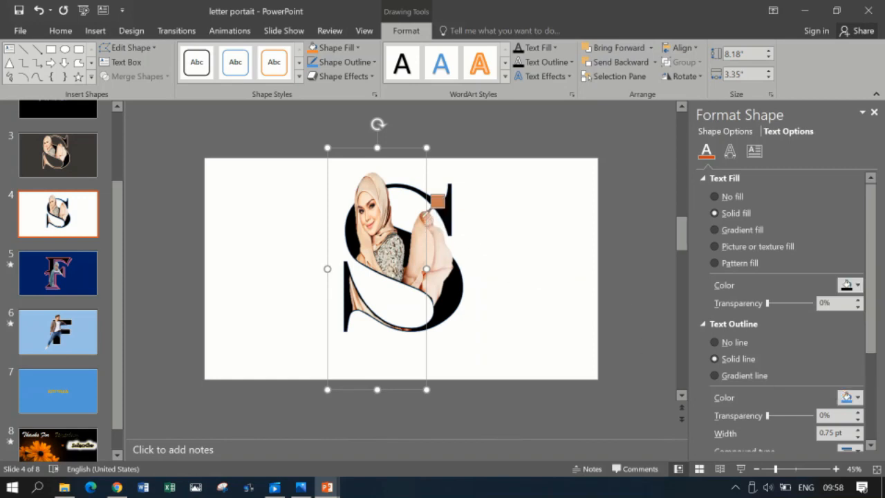
click(426, 216)
scroll(834, 423, down, 1)
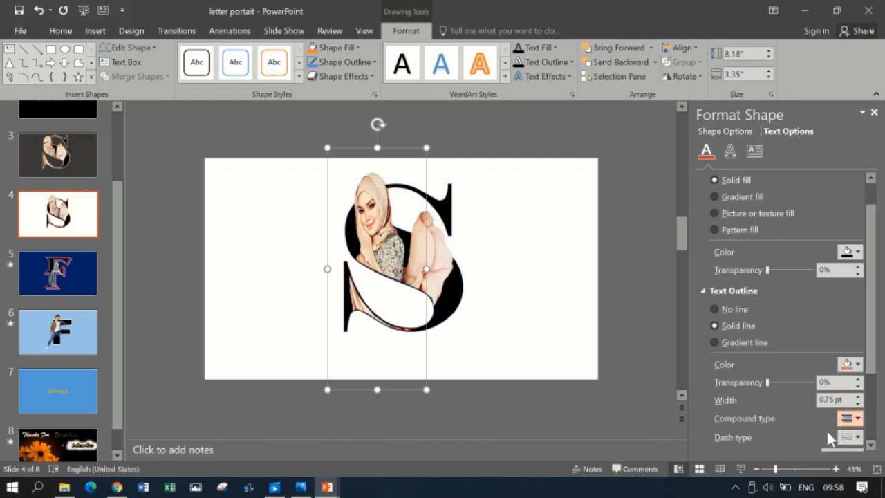
text(10)
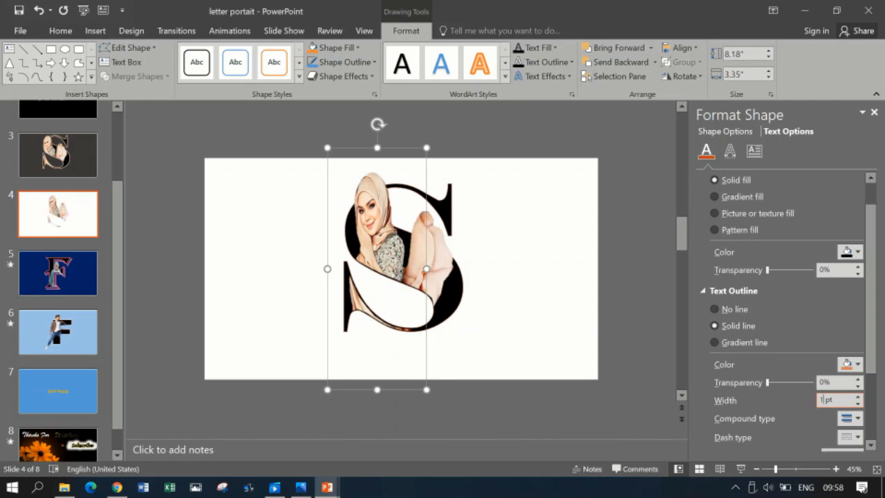
key(Return)
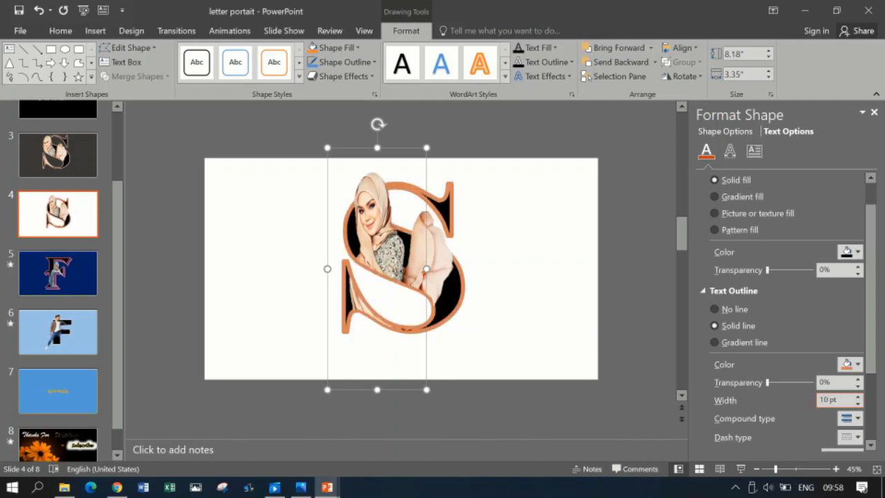
Step: Recolour the outline of the S with a pale beige sampled from the light fabric in the picture
click(855, 364)
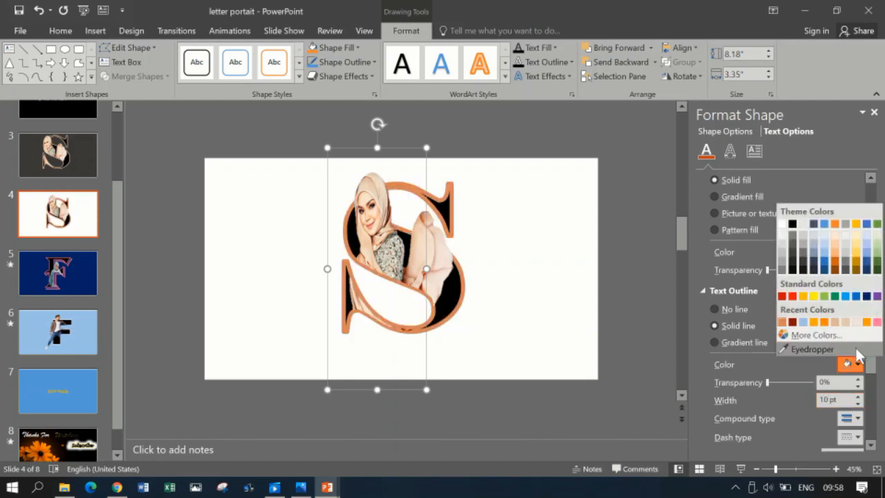
click(856, 349)
click(439, 245)
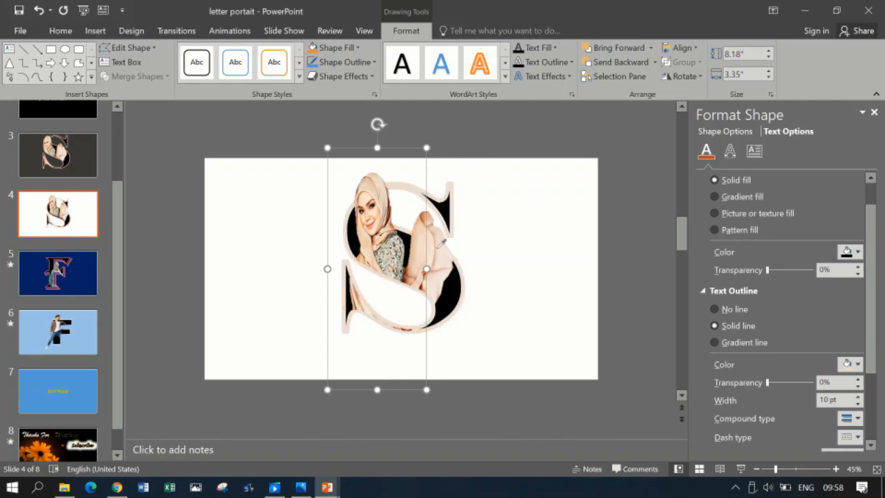
Step: Recolour the outline of the S with a peach tone sampled from the fabric and set its width to 8 pt
click(855, 367)
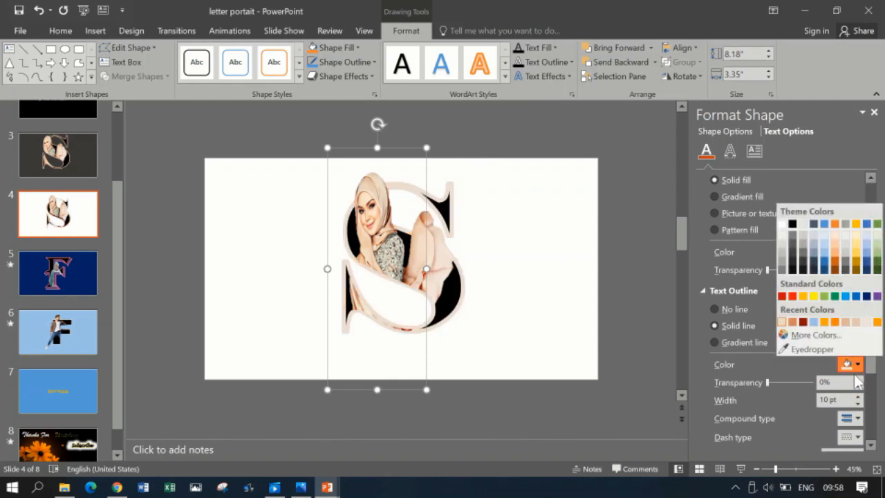
click(815, 349)
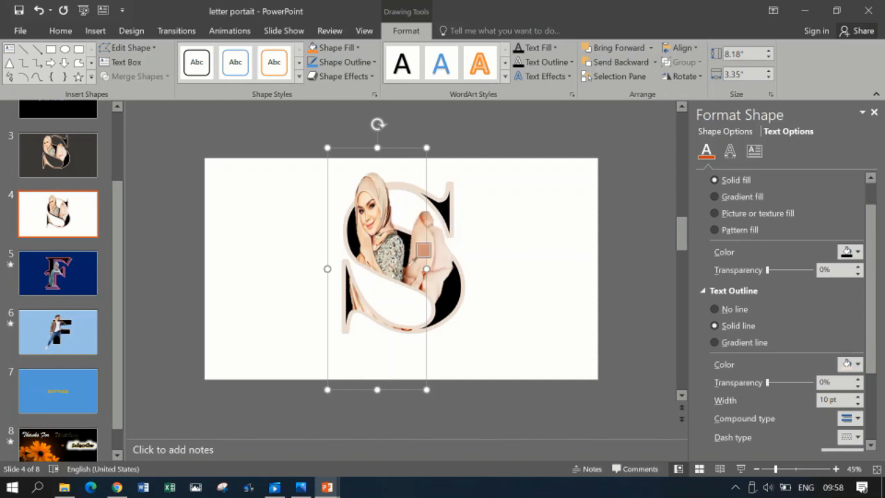
click(428, 270)
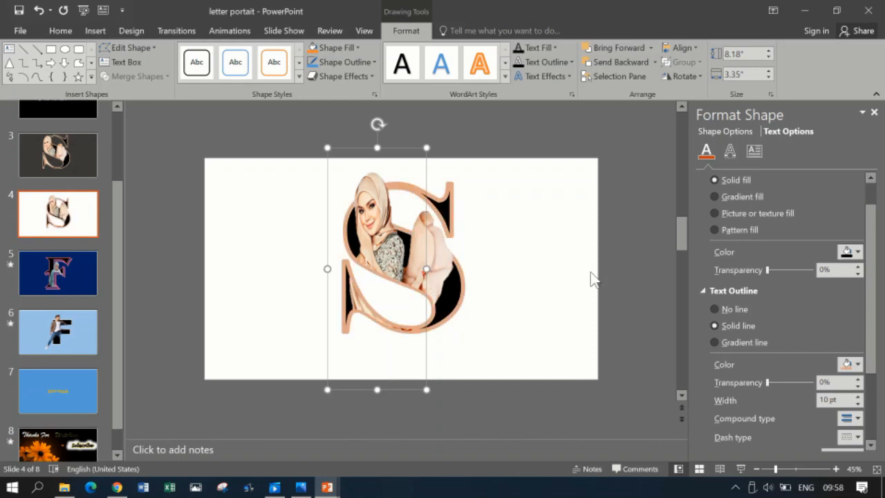
double_click(824, 401)
text(8)
key(Return)
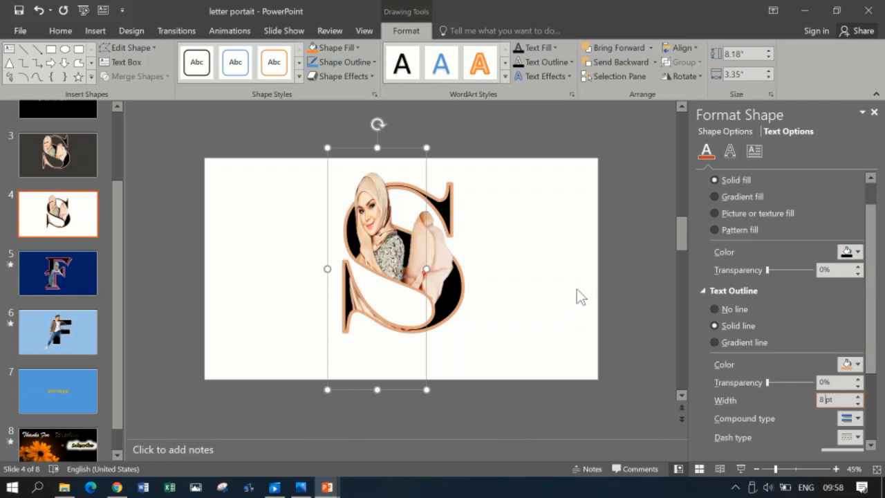
Step: Fill the background of slide 4 with a solid dark grey, the darkest shade of the light grey theme colour
click(568, 310)
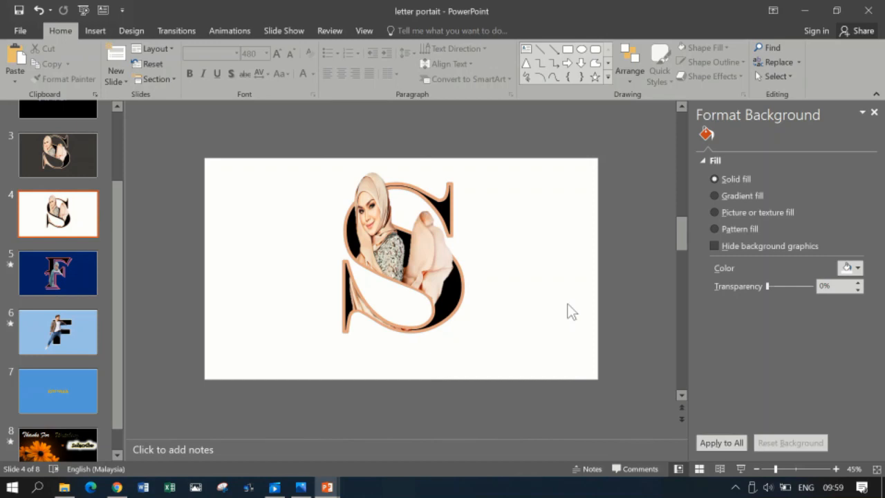
right_click(570, 311)
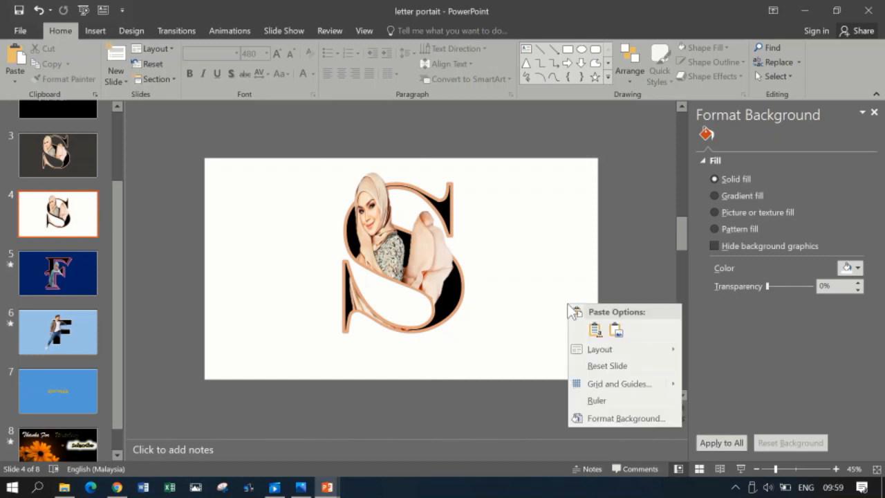
click(600, 423)
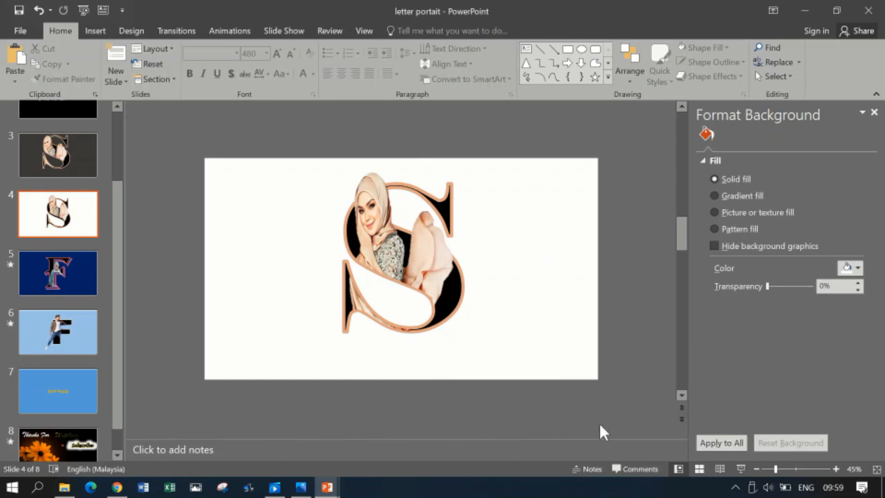
click(856, 268)
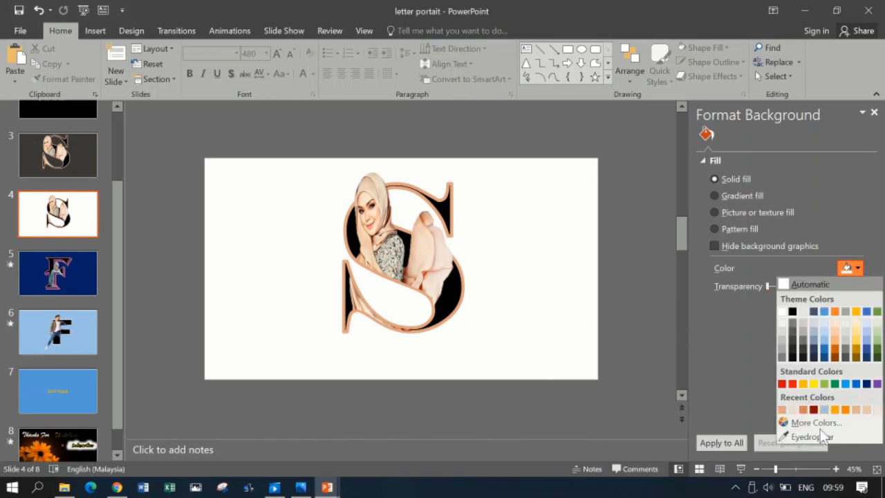
click(801, 354)
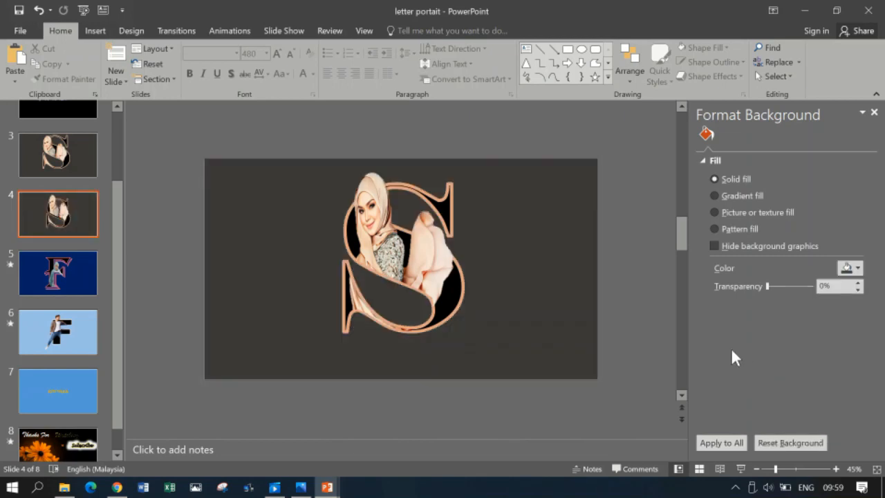